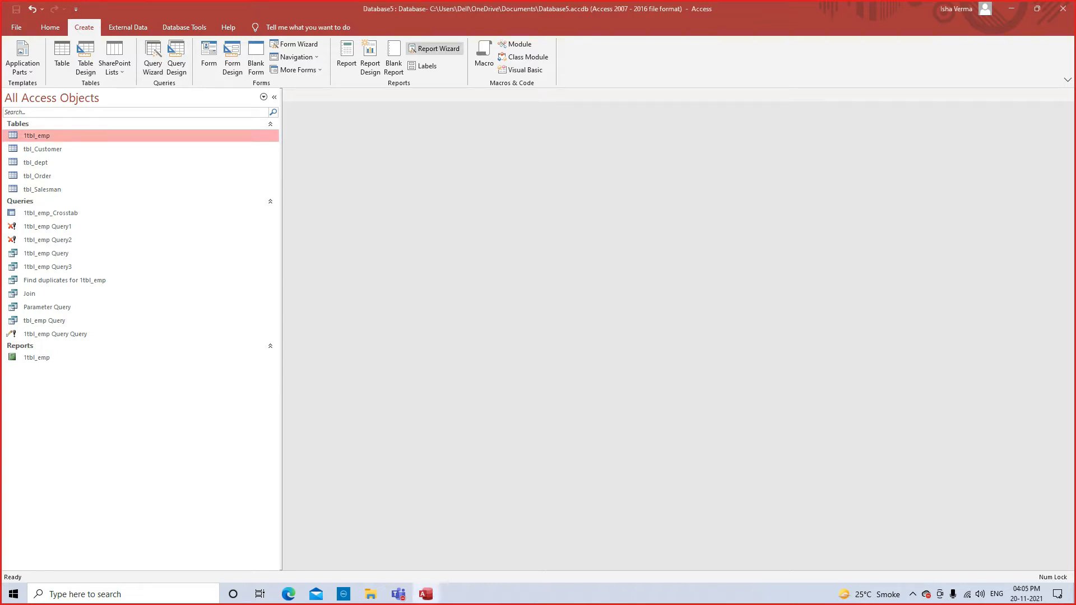
Start the Report Wizard on table 1tbl_emp and add all of its fields to the report.
{"action": "left_click", "coordinate": [435, 49]}
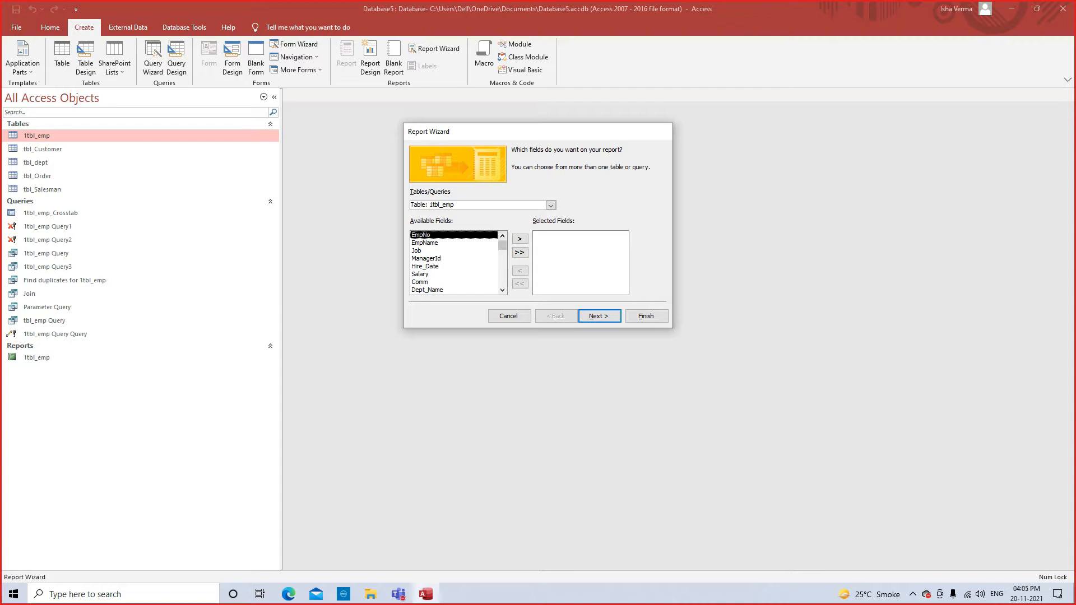
{"action": "left_click", "coordinate": [426, 242]}
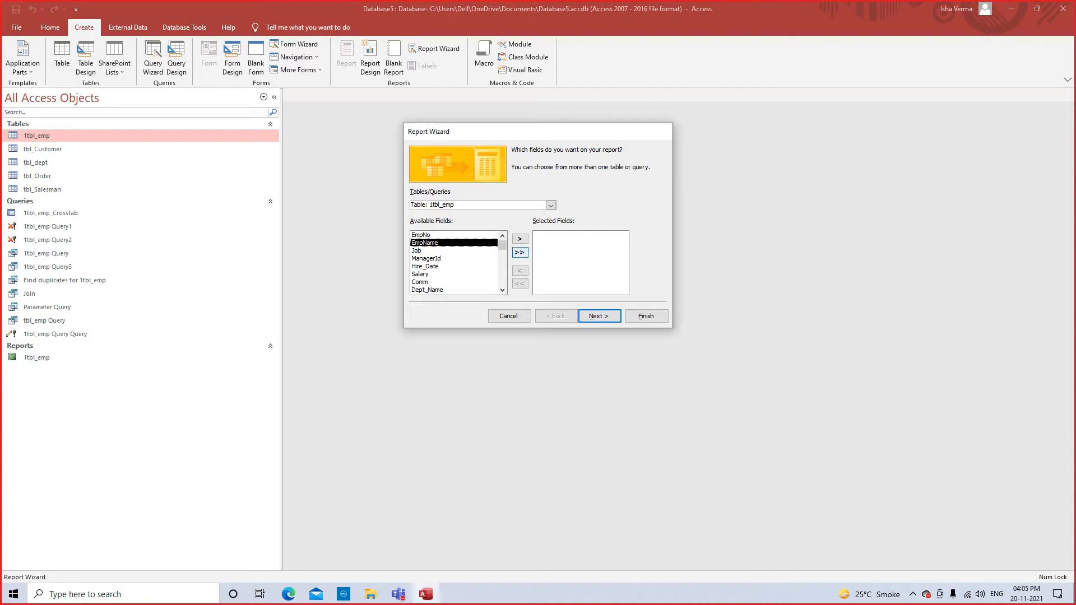
{"action": "left_click", "coordinate": [521, 252]}
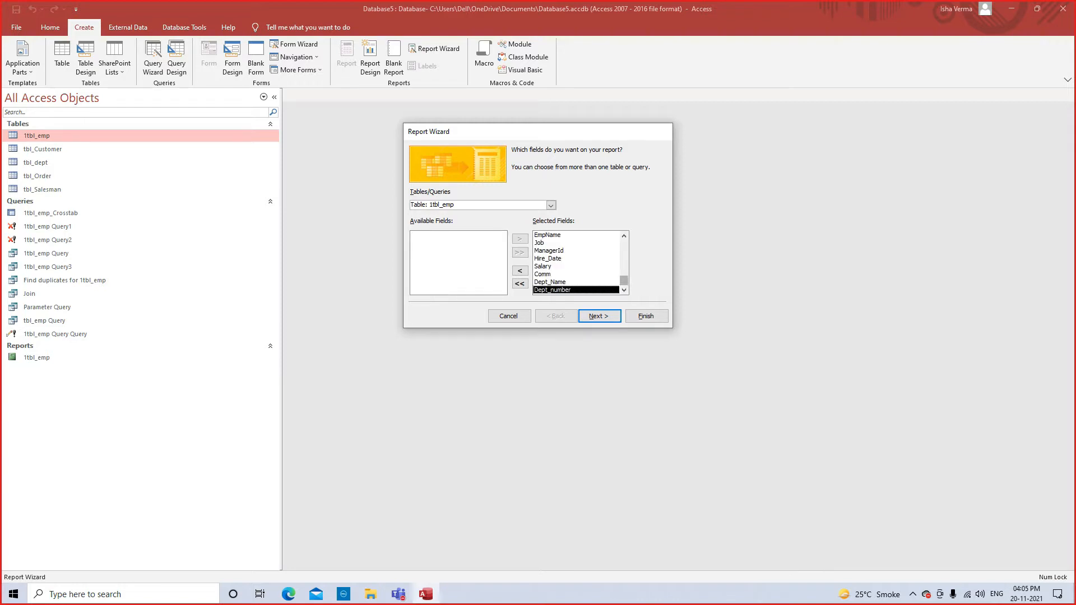
Remove EmpNo, ManagerId and Dept_number from the report's selected fields and continue to the grouping options.
{"action": "scroll", "coordinate": [577, 262], "scroll_direction": "up", "scroll_amount": 1}
{"action": "left_click", "coordinate": [550, 234]}
{"action": "left_click", "coordinate": [520, 271]}
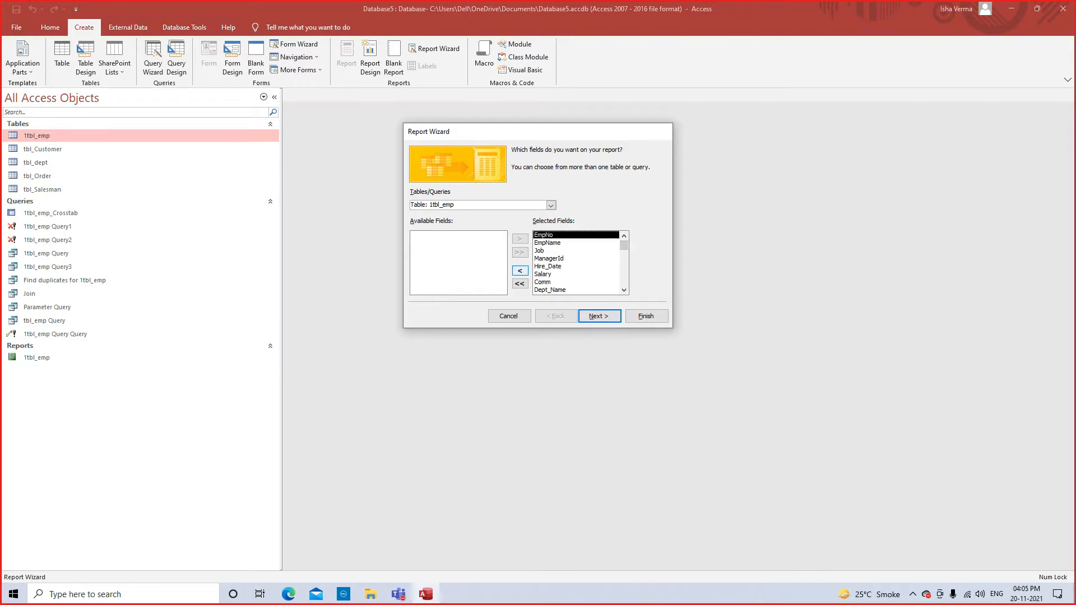
{"action": "left_click", "coordinate": [550, 243]}
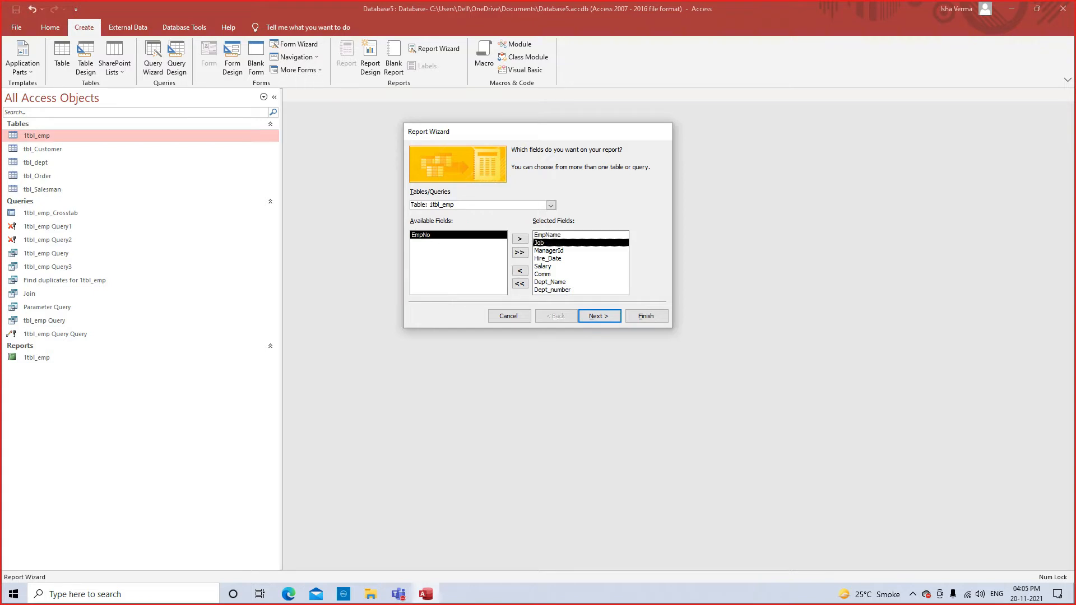
{"action": "left_click", "coordinate": [549, 251]}
{"action": "left_click", "coordinate": [520, 270]}
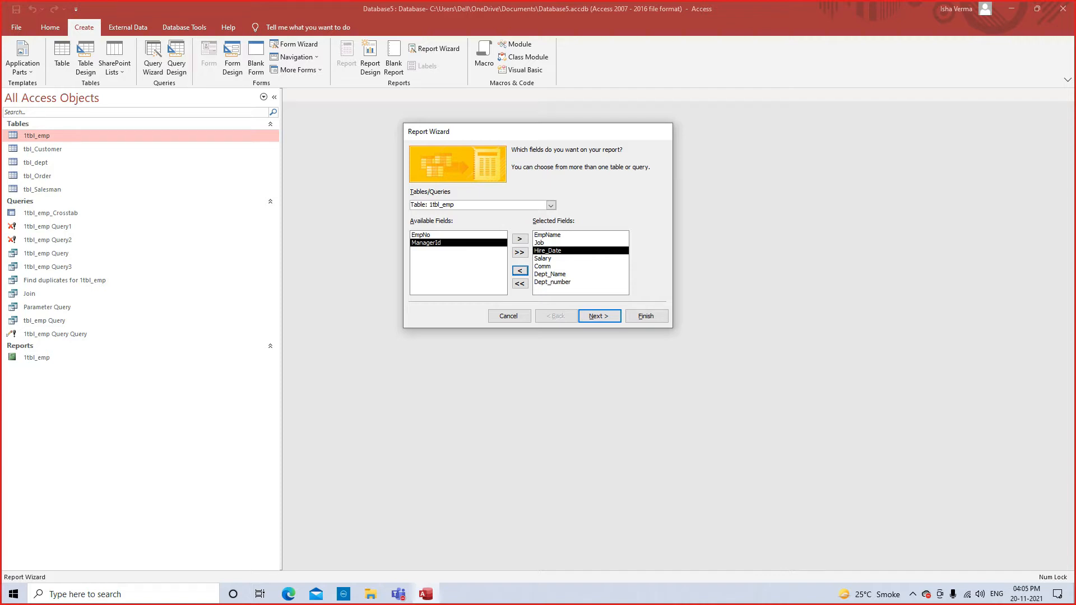
{"action": "left_click", "coordinate": [552, 282]}
{"action": "left_click", "coordinate": [521, 271]}
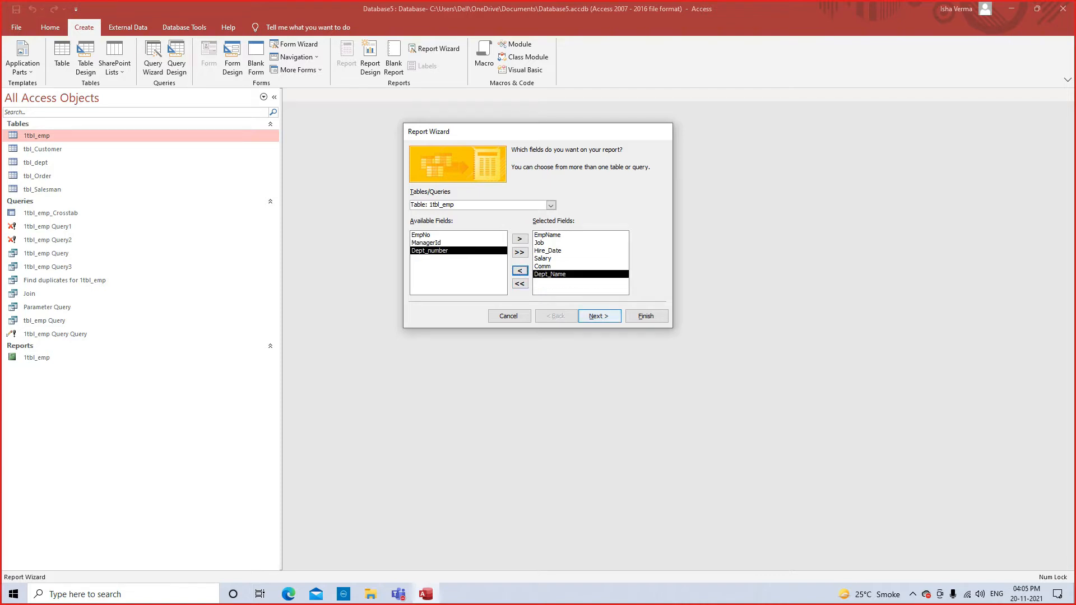
{"action": "left_click", "coordinate": [599, 316]}
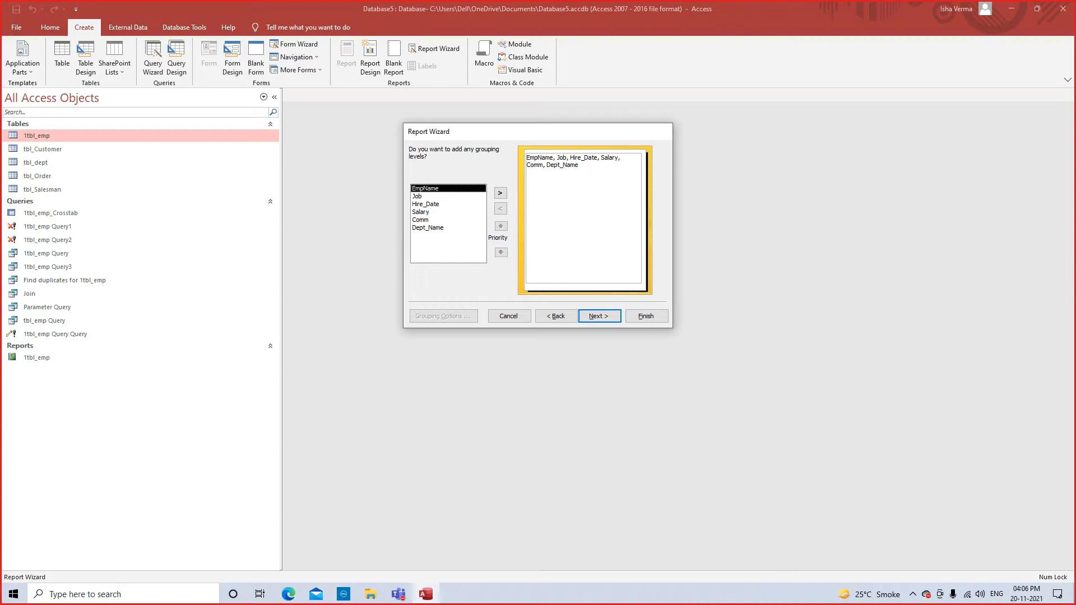
Group the report by Dept_Name and continue past the sorting options without choosing a sort field.
{"action": "left_click", "coordinate": [427, 228]}
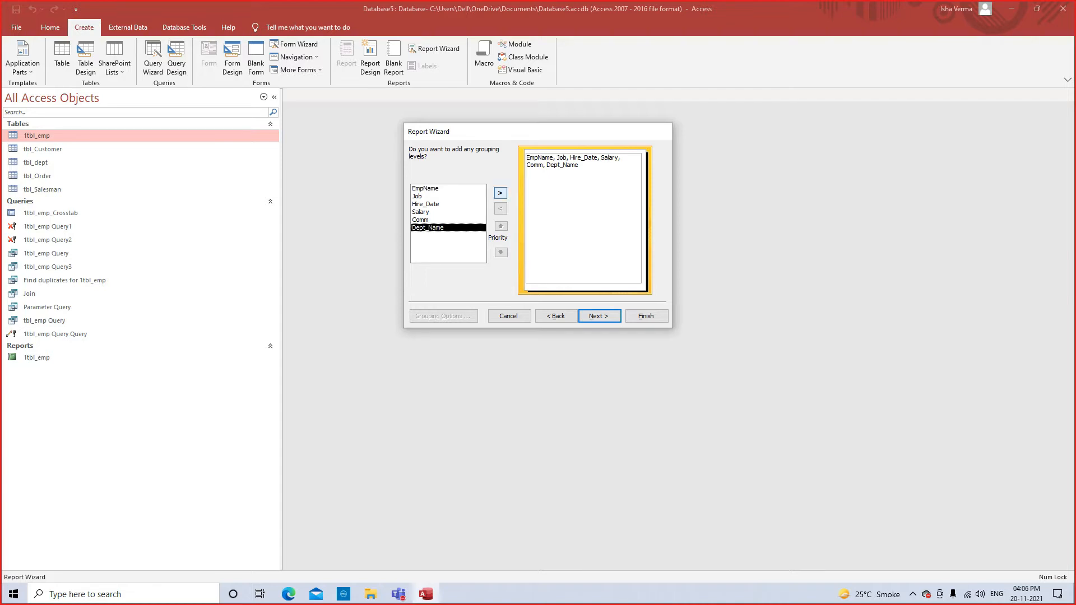
{"action": "left_click", "coordinate": [500, 192]}
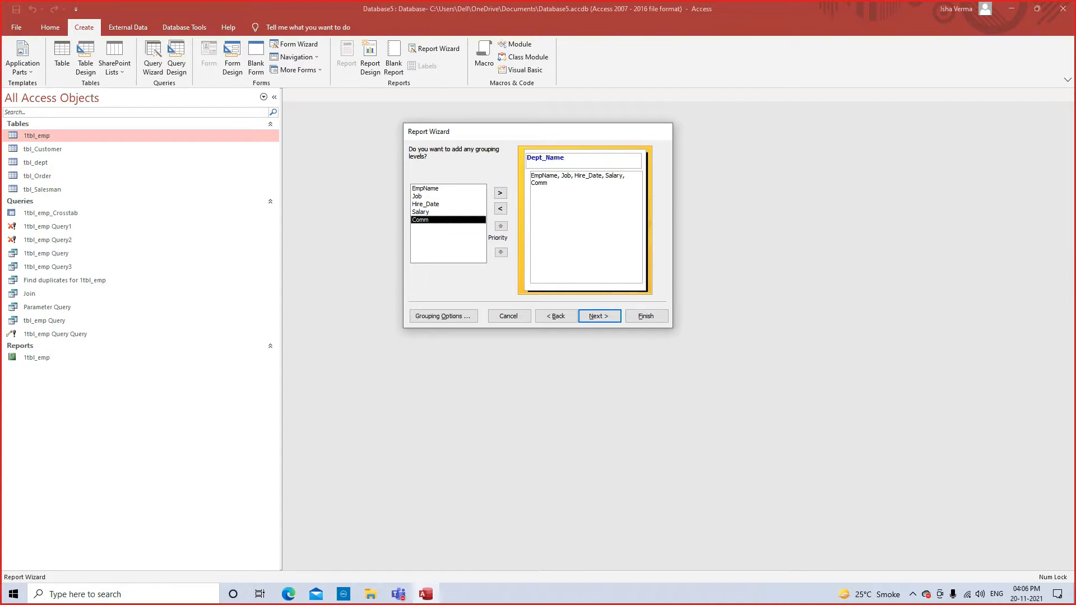
{"action": "key", "text": "Return"}
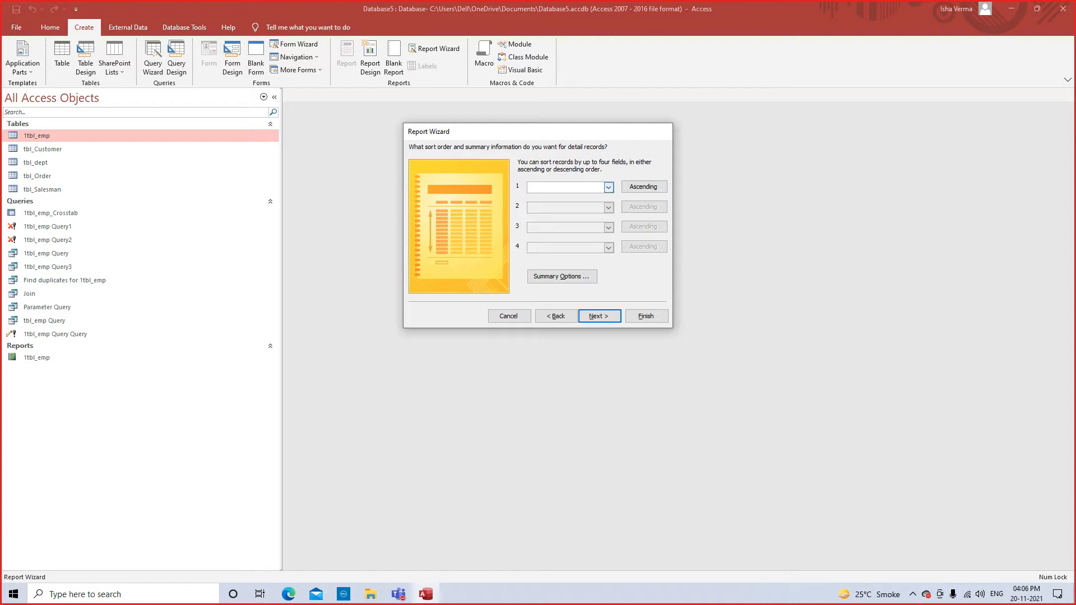
{"action": "key", "text": "Return"}
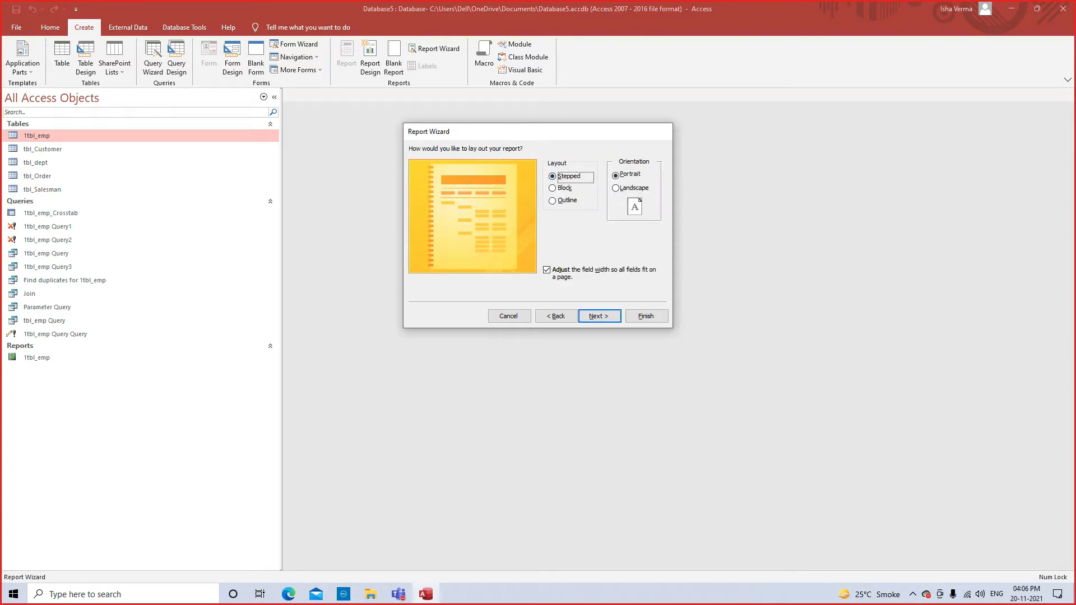
Choose the Block layout for the report, keeping Portrait orientation, and continue to the title settings.
{"action": "key", "text": "Down"}
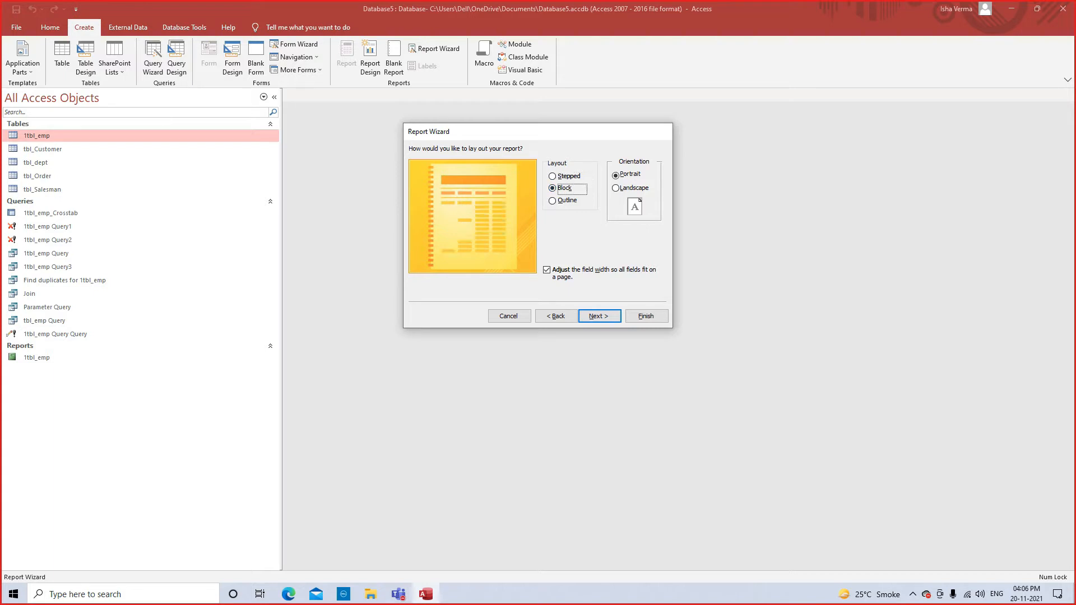
{"action": "key", "text": "Up"}
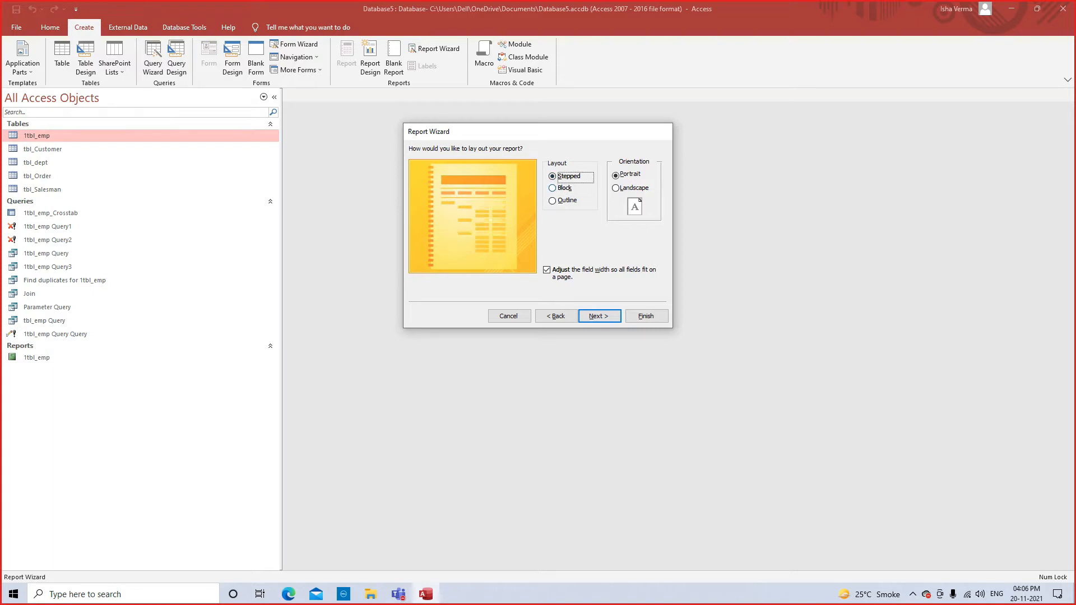
{"action": "key", "text": "Up"}
{"action": "key", "text": "Up"}
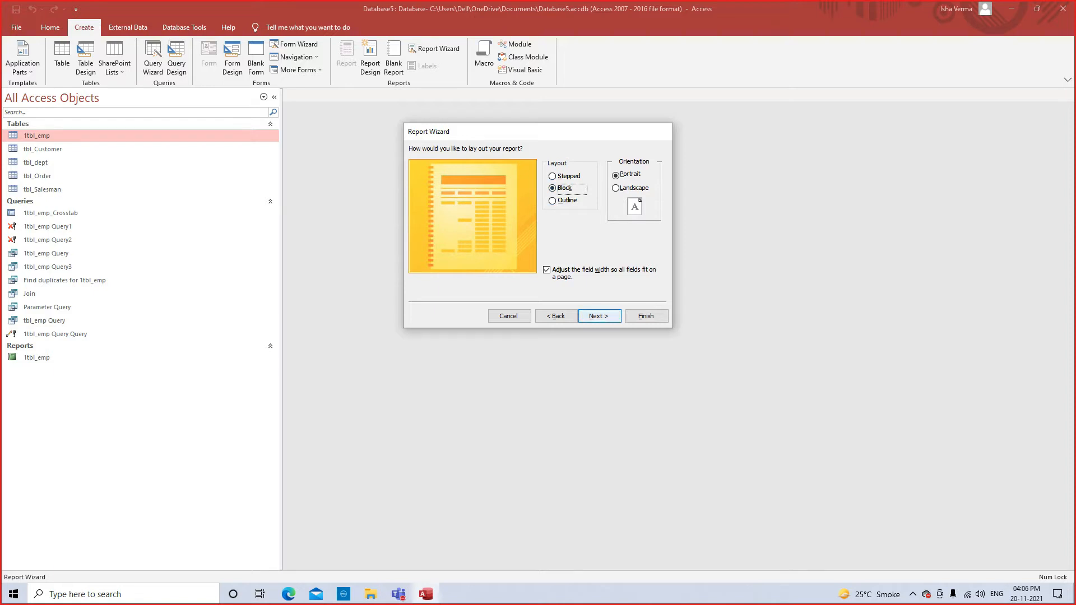
{"action": "key", "text": "Return"}
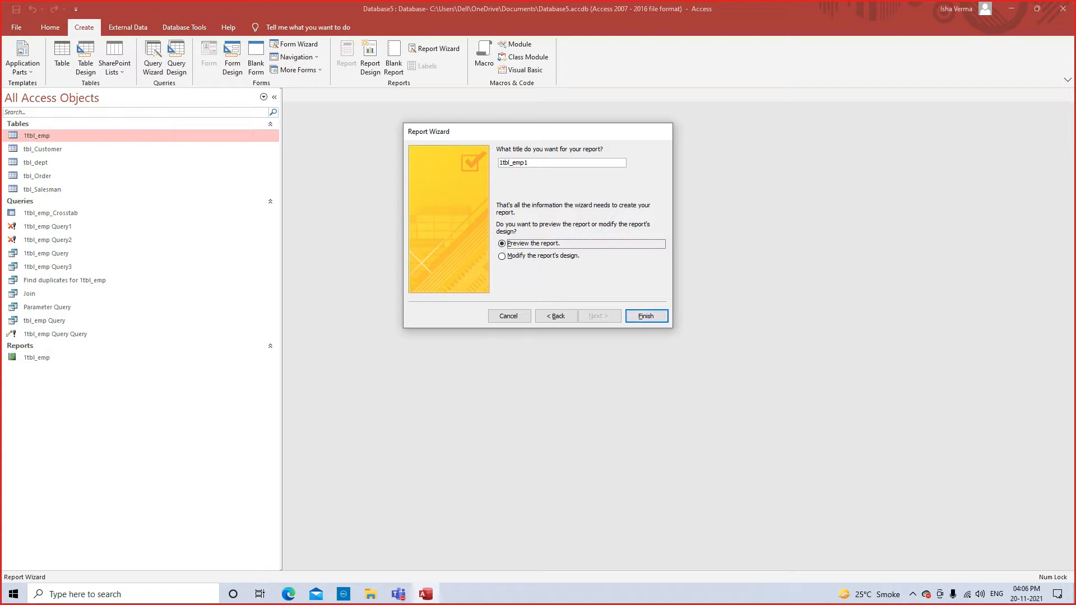
Title the report Report_emp1 and finish the wizard with the report preview.
{"action": "left_click_drag", "start_coordinate": [511, 163], "coordinate": [499, 163]}
{"action": "type", "text": "Per"}
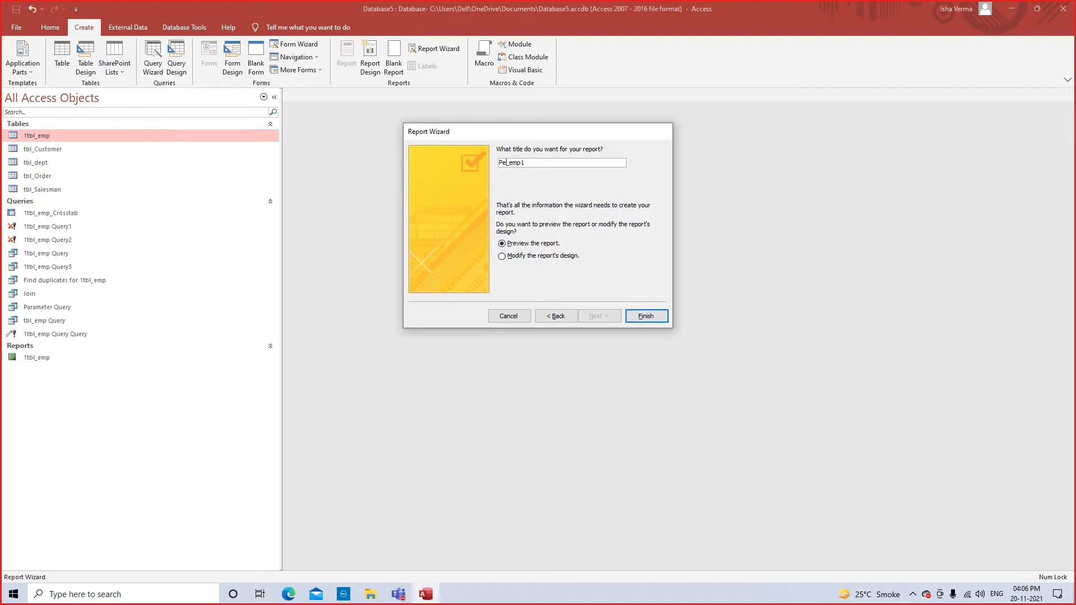
{"action": "key", "text": "BackSpace"}
{"action": "key", "text": "BackSpace"}
{"action": "key", "text": "BackSpace"}
{"action": "type", "text": "Report"}
{"action": "key", "text": "Return"}
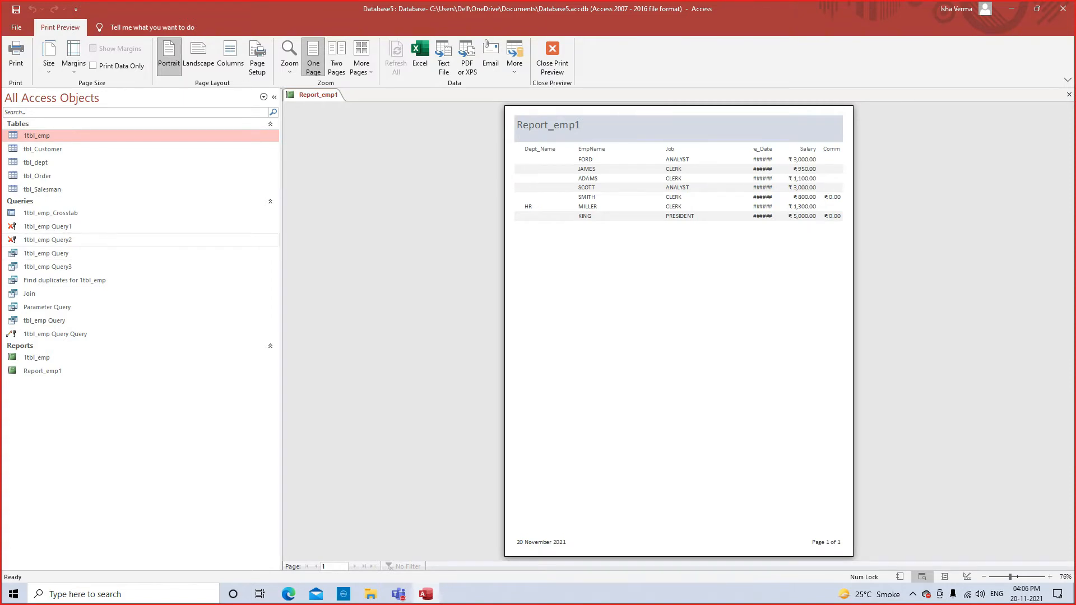
Narrow the navigation pane, look at Report_emp1 in Design View and close the report.
{"action": "left_click_drag", "start_coordinate": [280, 336], "coordinate": [227, 336]}
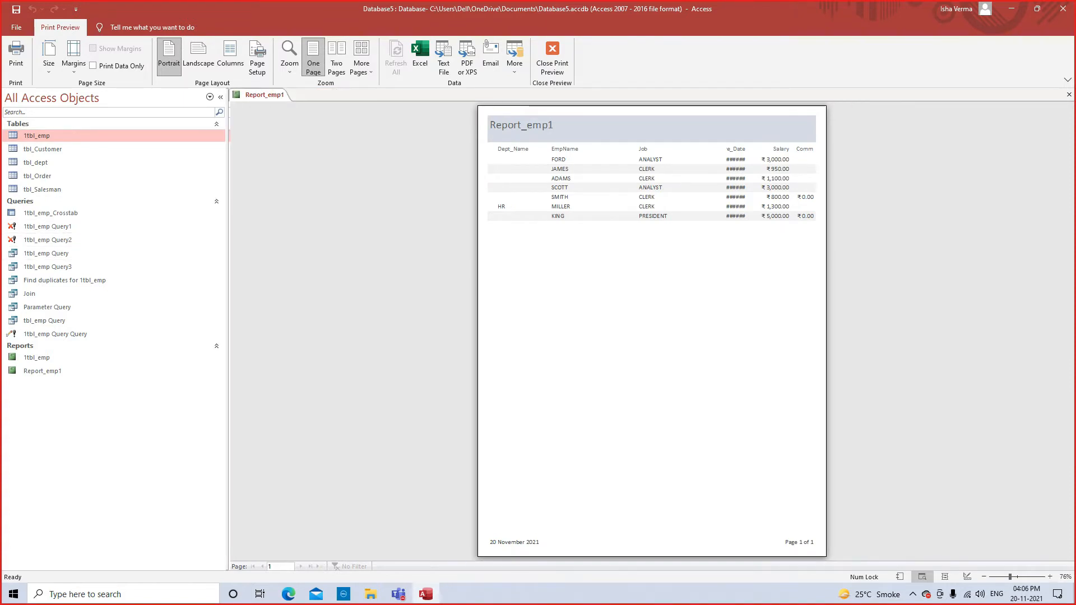
{"action": "right_click", "coordinate": [546, 197]}
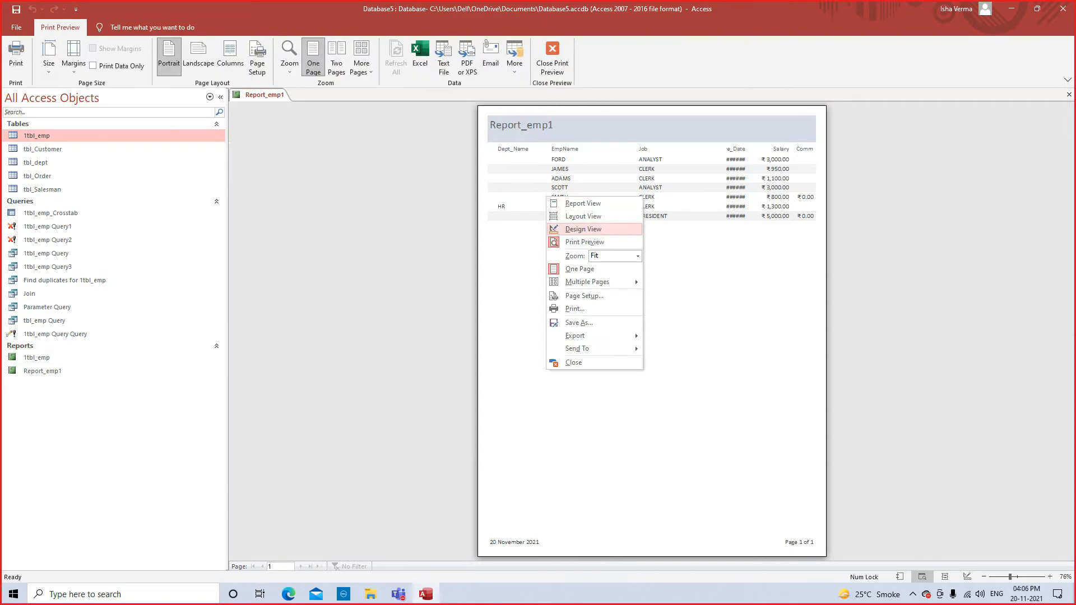
{"action": "left_click", "coordinate": [582, 229]}
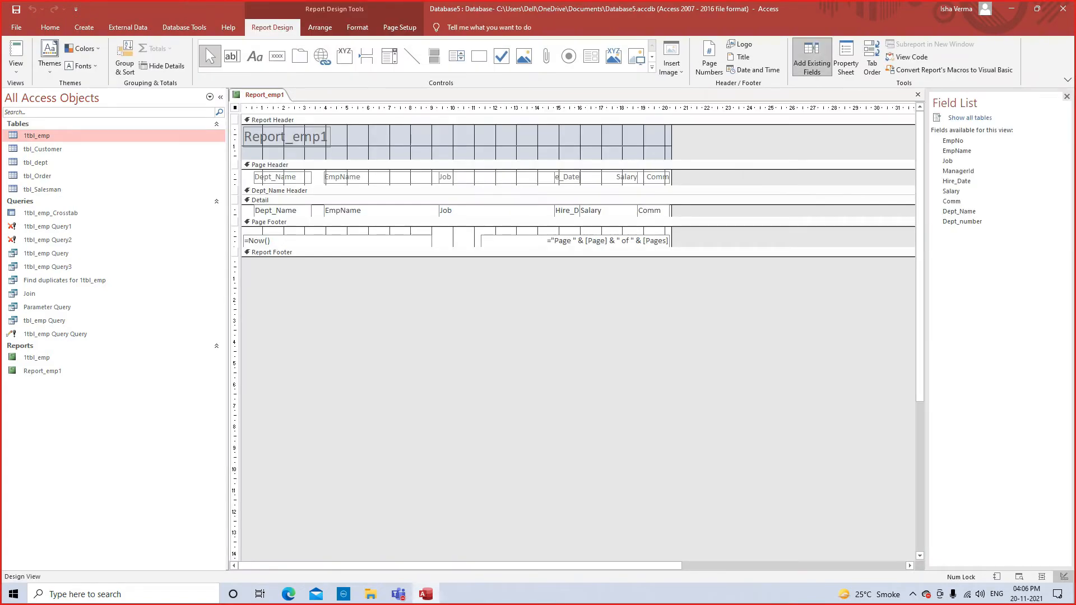
{"action": "right_click", "coordinate": [276, 95]}
{"action": "left_click", "coordinate": [297, 117]}
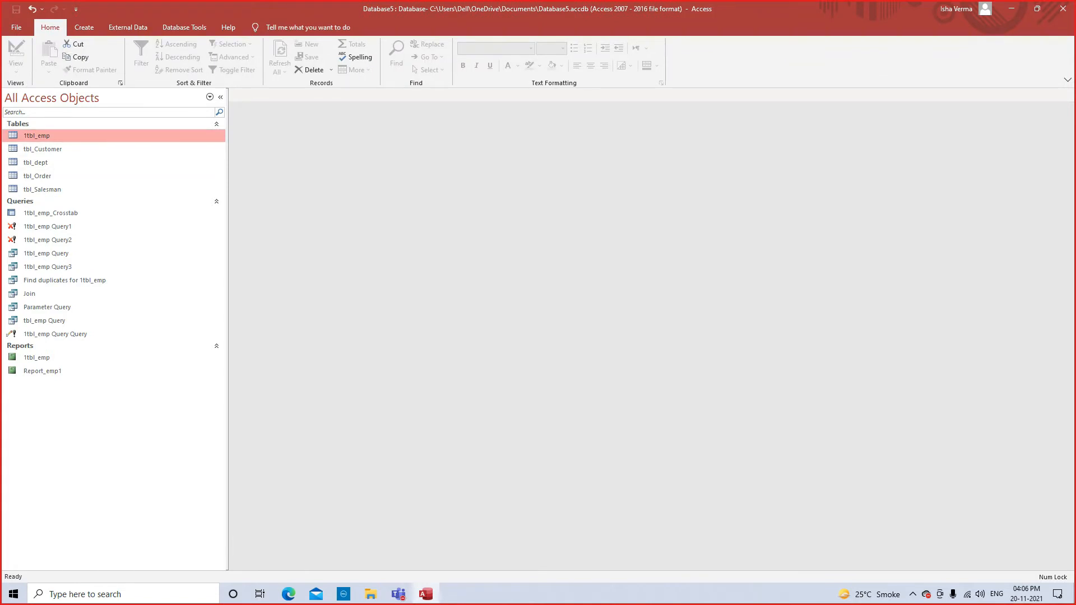
Open the 1tbl_emp table and the Report_emp1 report to compare them, and show the report in Design View.
{"action": "double_click", "coordinate": [36, 136]}
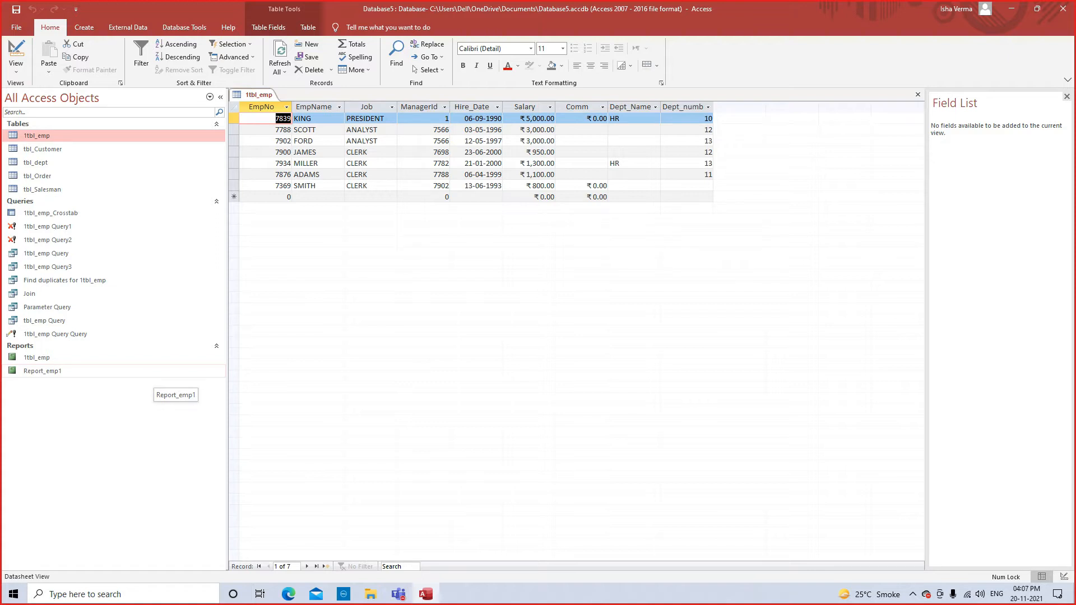
{"action": "double_click", "coordinate": [152, 371]}
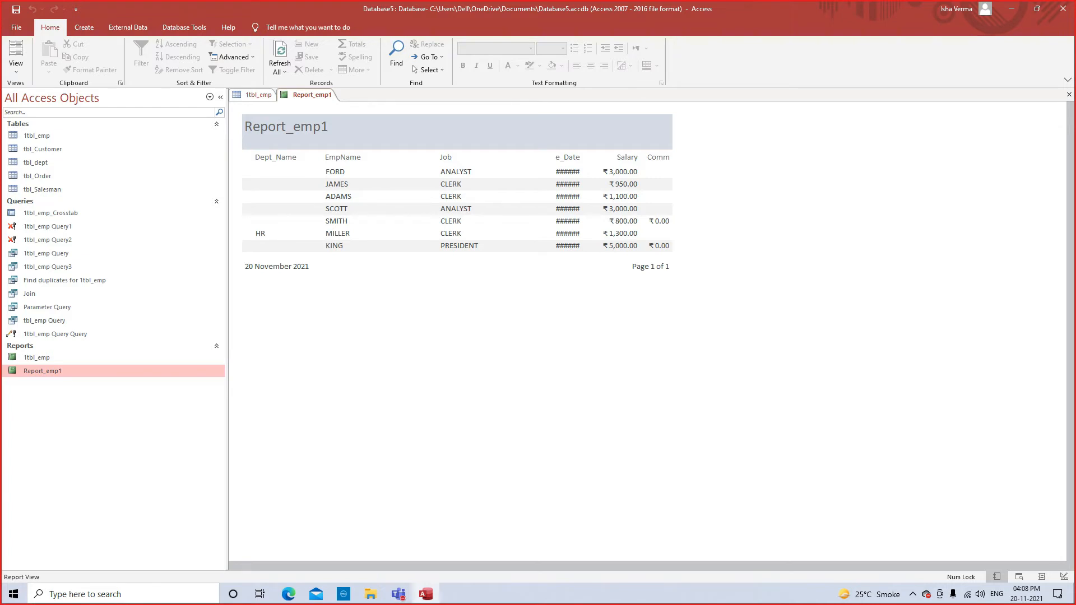
{"action": "right_click", "coordinate": [140, 371]}
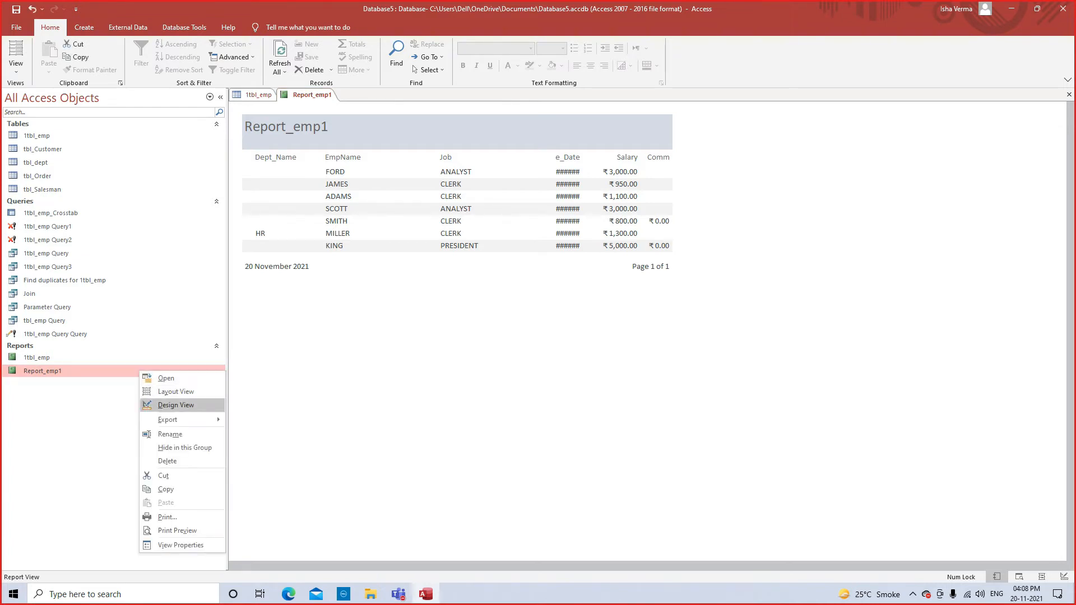
{"action": "left_click", "coordinate": [176, 405]}
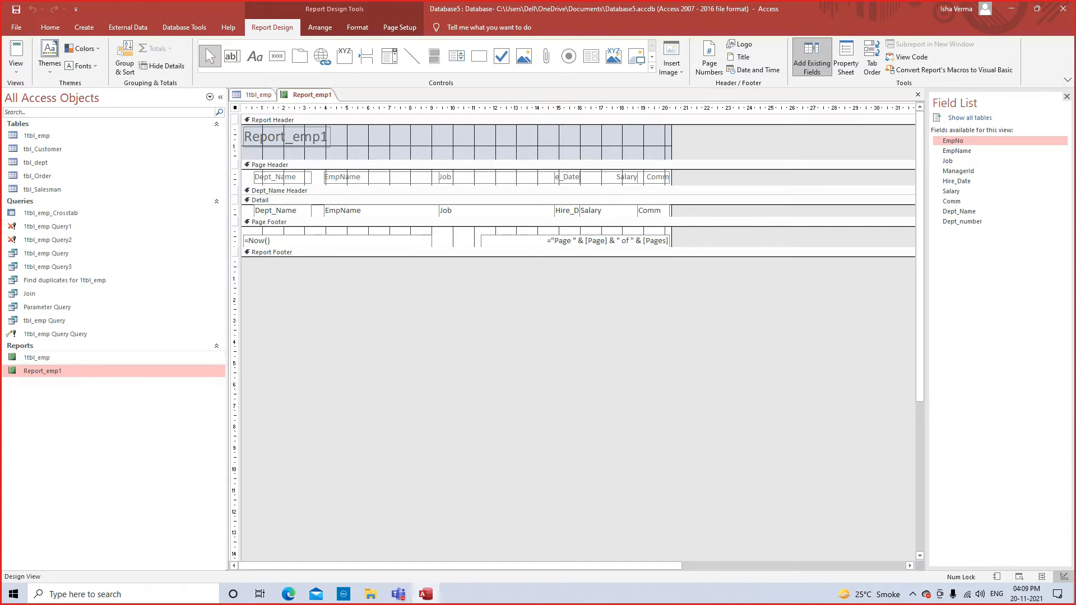
Return Report_emp1 to Report View and highlight the page numbering in its page footer.
{"action": "right_click", "coordinate": [134, 371]}
{"action": "key", "text": "Up"}
{"action": "key", "text": "Return"}
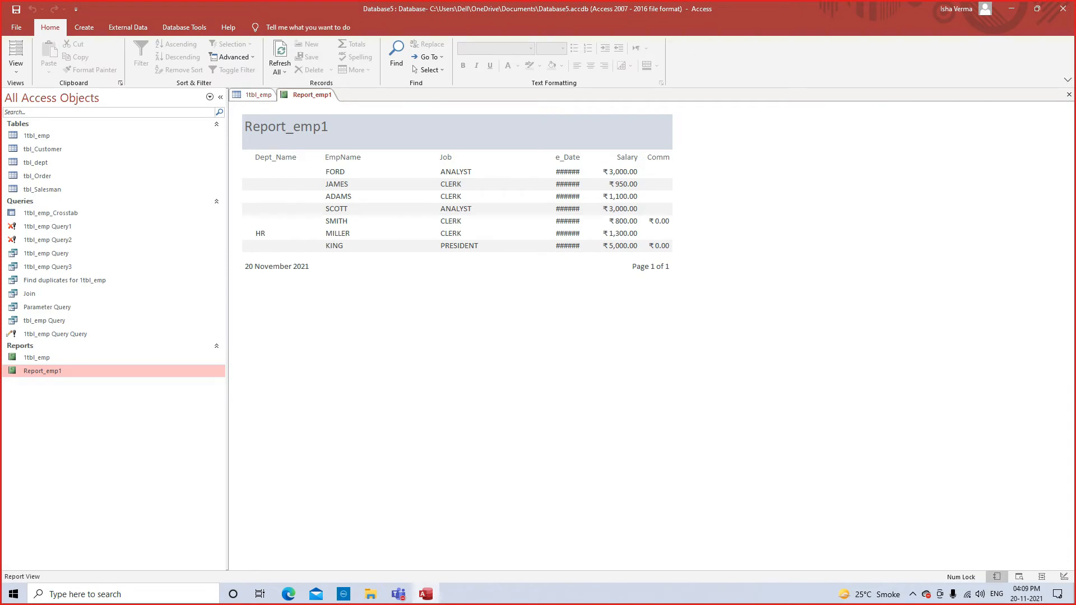
{"action": "left_click_drag", "start_coordinate": [633, 266], "coordinate": [663, 266]}
{"action": "double_click", "coordinate": [667, 266]}
Examine the sections of Report_emp1 in Design View and go back to Report View.
{"action": "right_click", "coordinate": [399, 158]}
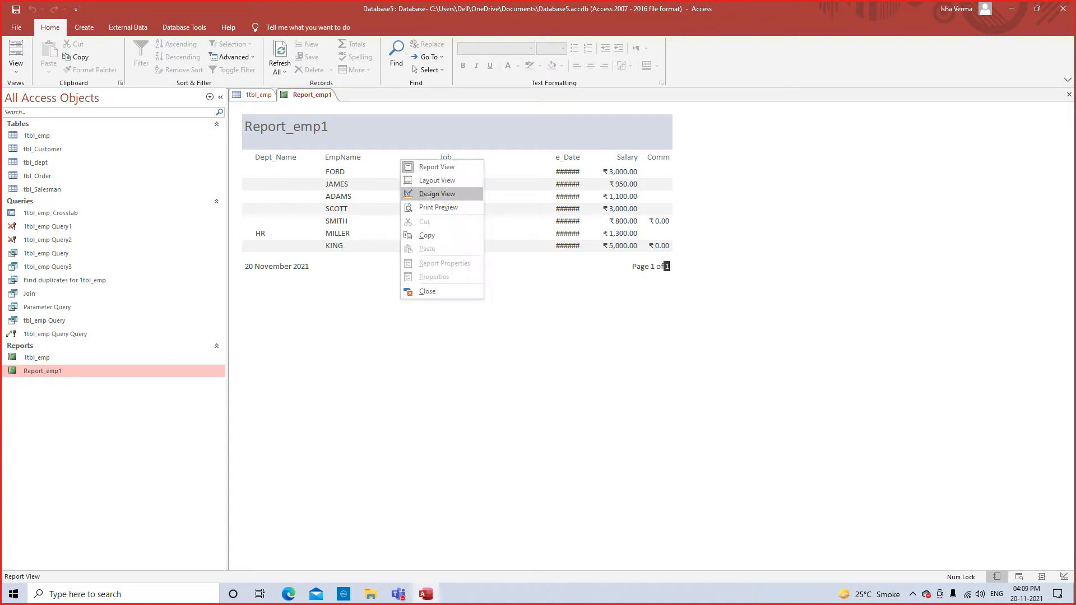
{"action": "left_click", "coordinate": [437, 194]}
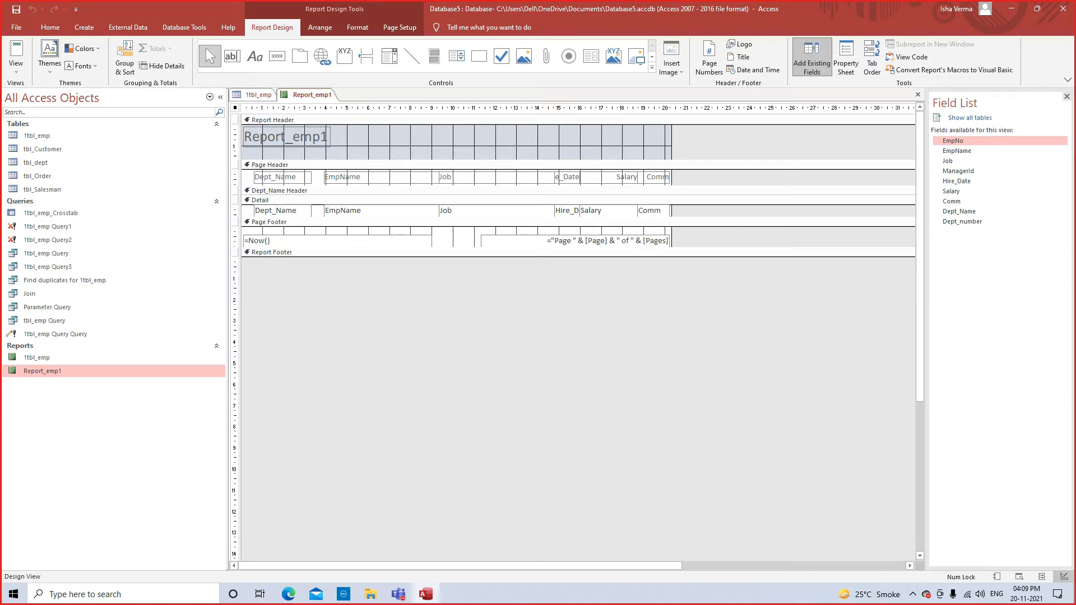
{"action": "right_click", "coordinate": [312, 95]}
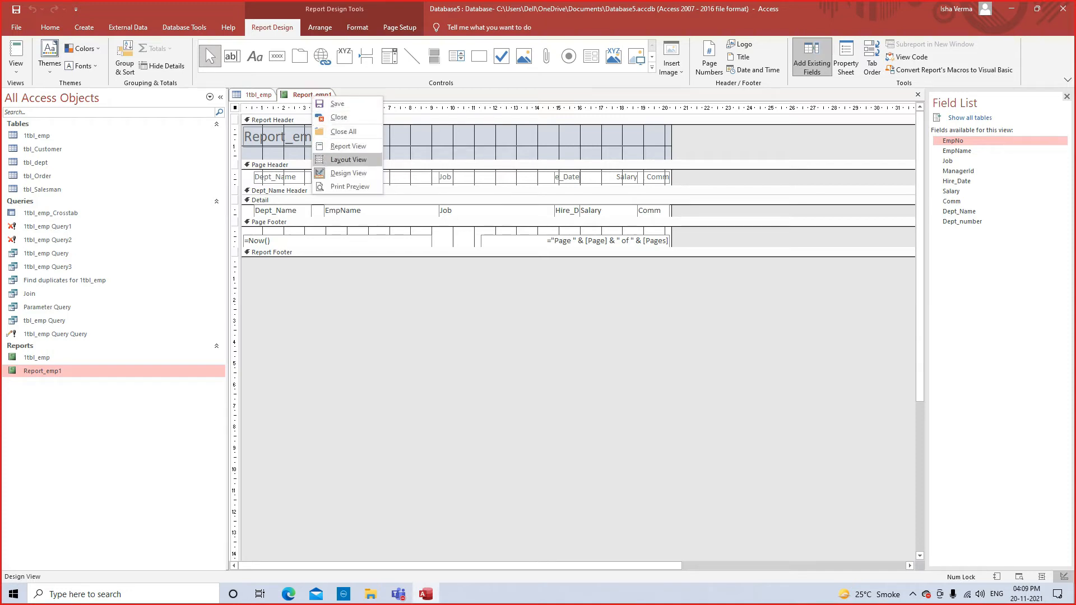
{"action": "left_click", "coordinate": [347, 147]}
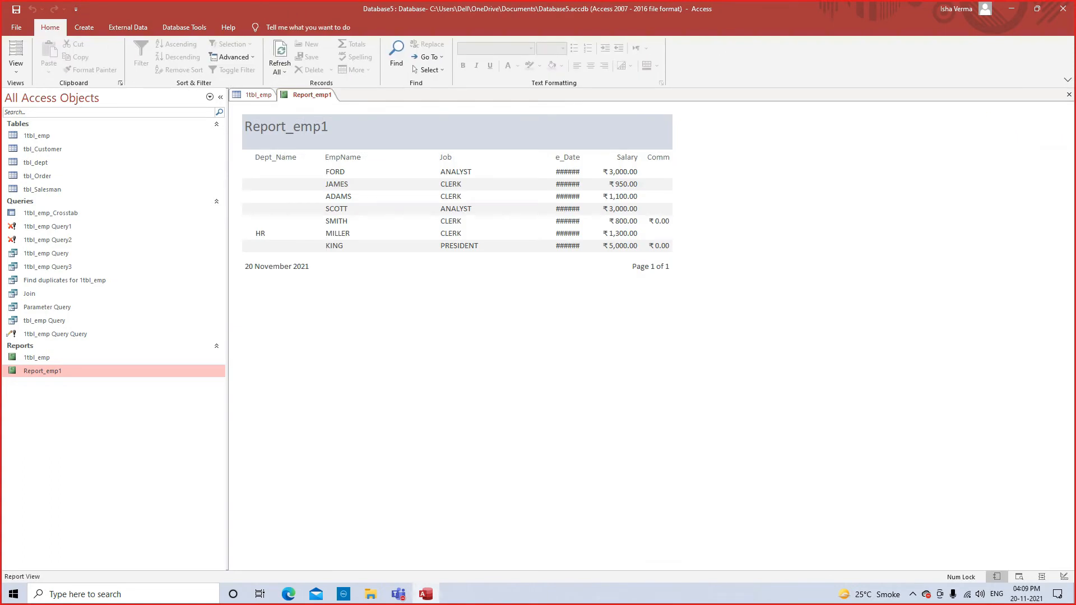
Switch Report_emp1 from Report View to Design View.
{"action": "right_click", "coordinate": [308, 95]}
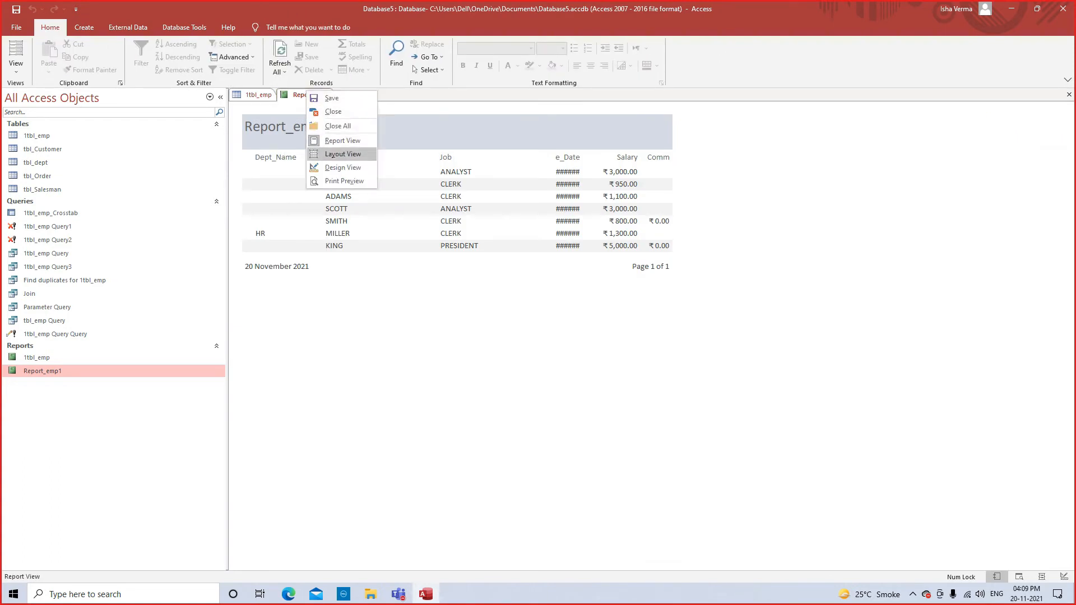
{"action": "left_click", "coordinate": [342, 167]}
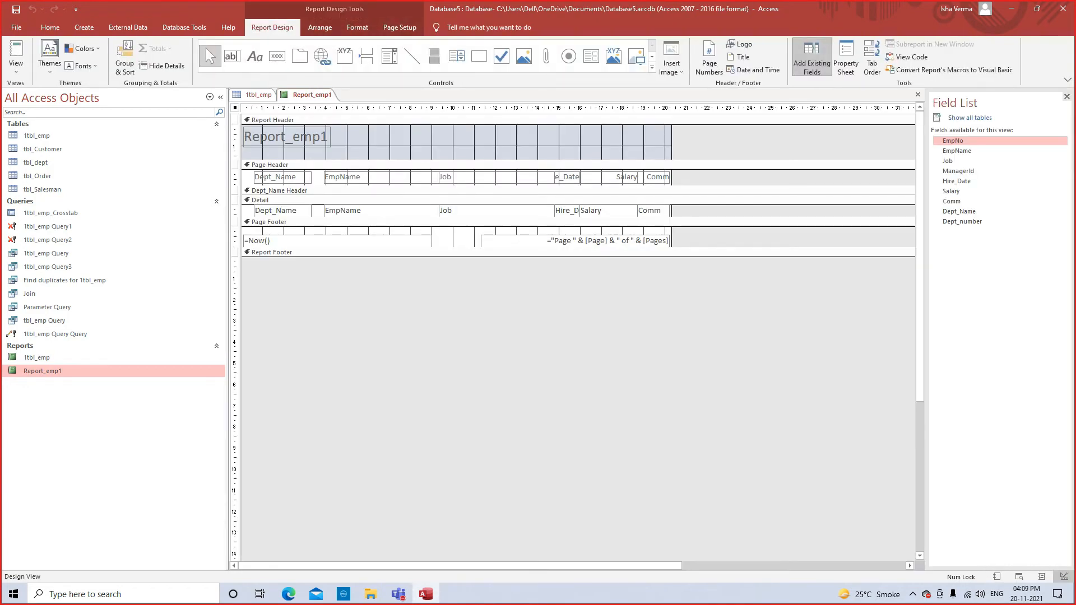
{"action": "right_click", "coordinate": [317, 95]}
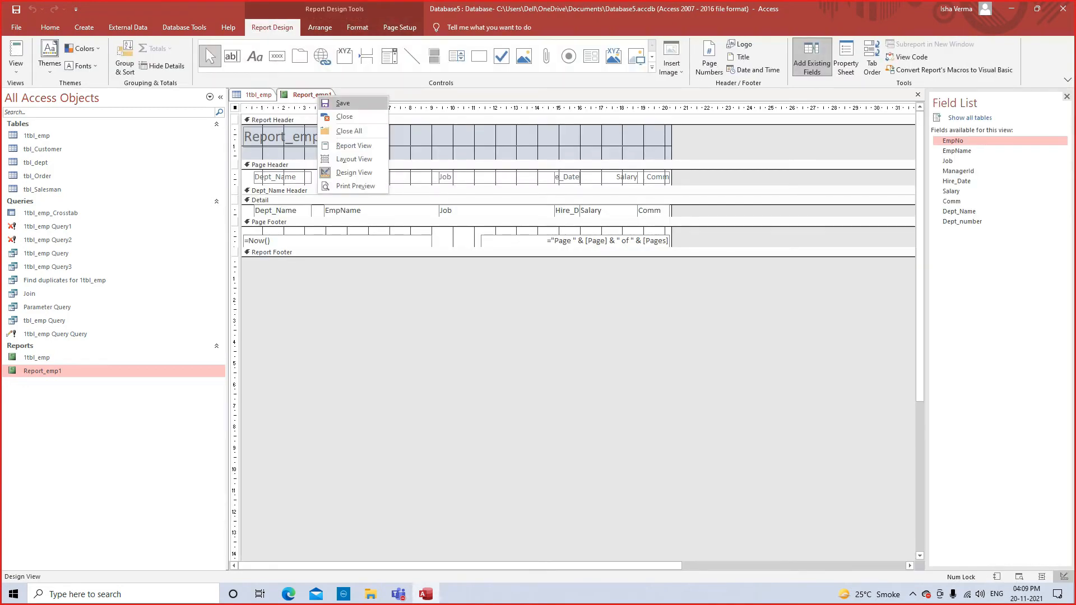
{"action": "key", "text": "Escape"}
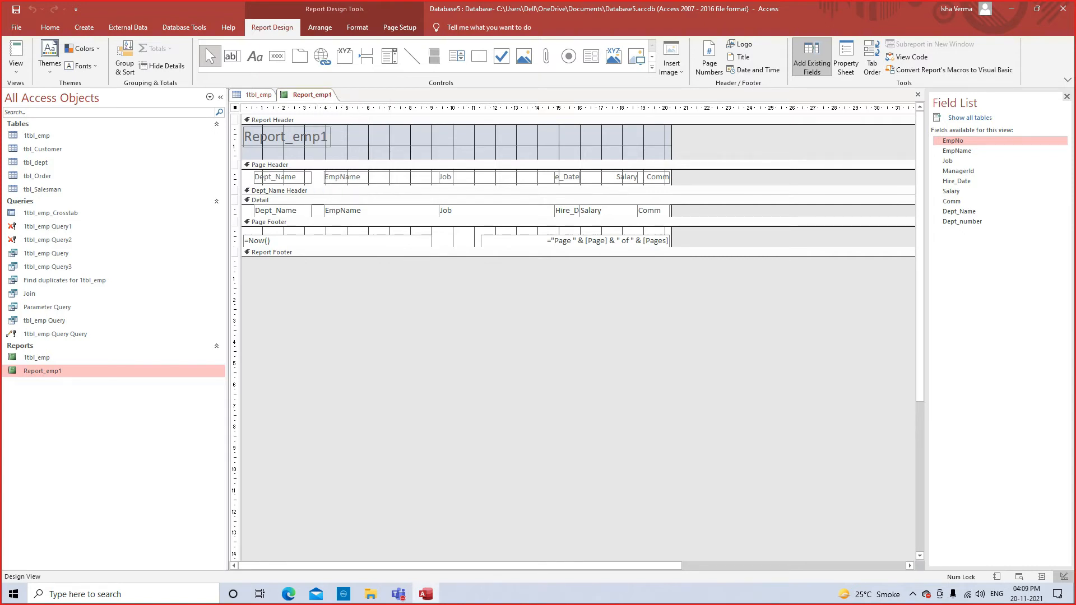
Show Report_emp1 in Report View to check its Hire_Date column, and return it to Design View.
{"action": "right_click", "coordinate": [311, 96]}
{"action": "key", "text": "Down"}
{"action": "key", "text": "Down"}
{"action": "key", "text": "Return"}
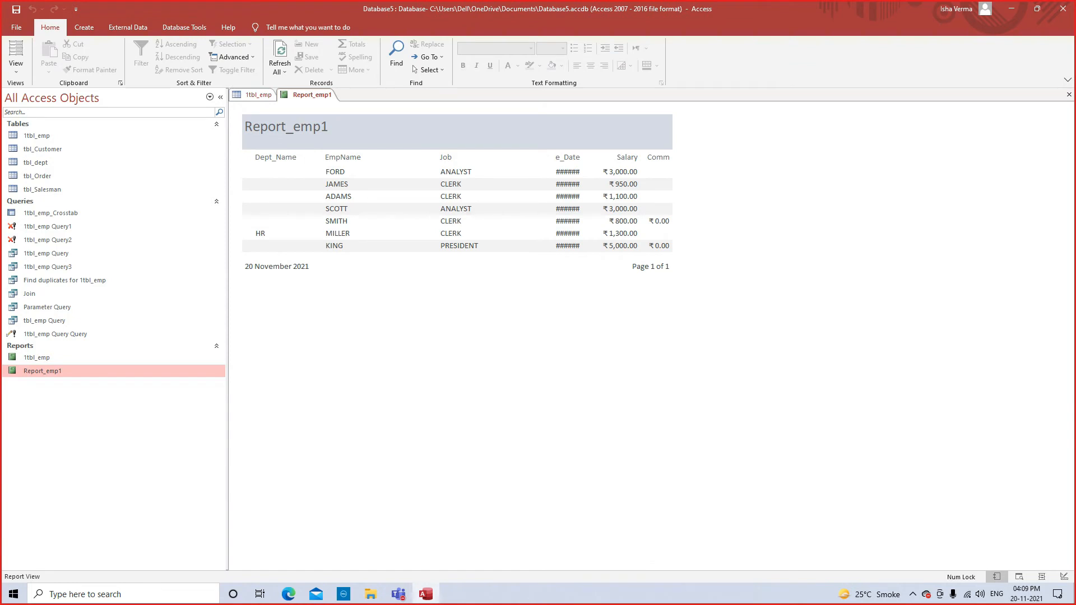
{"action": "right_click", "coordinate": [299, 96]}
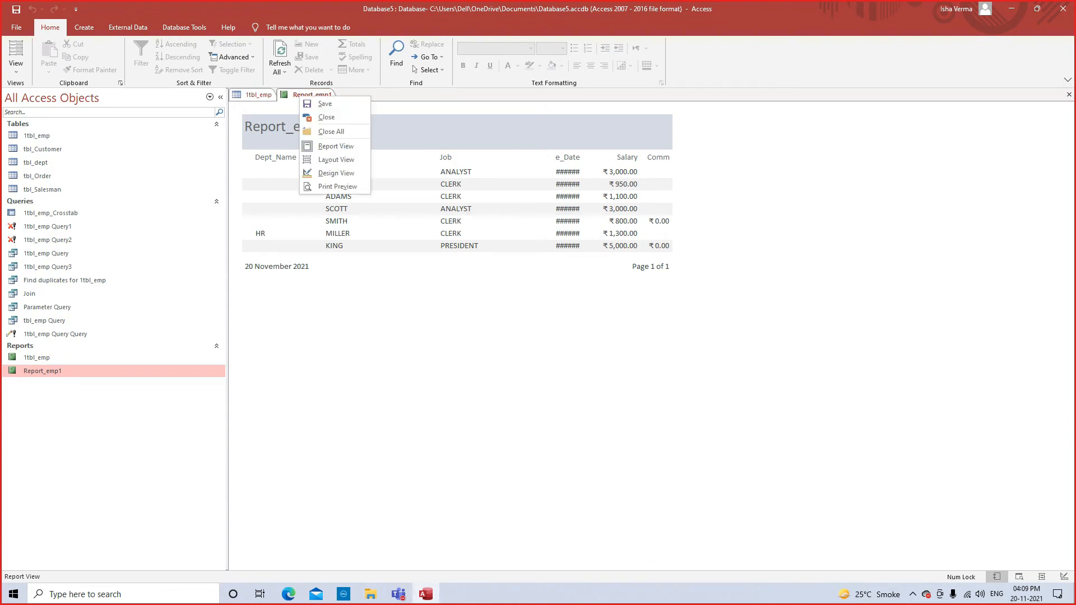
{"action": "key", "text": "Return"}
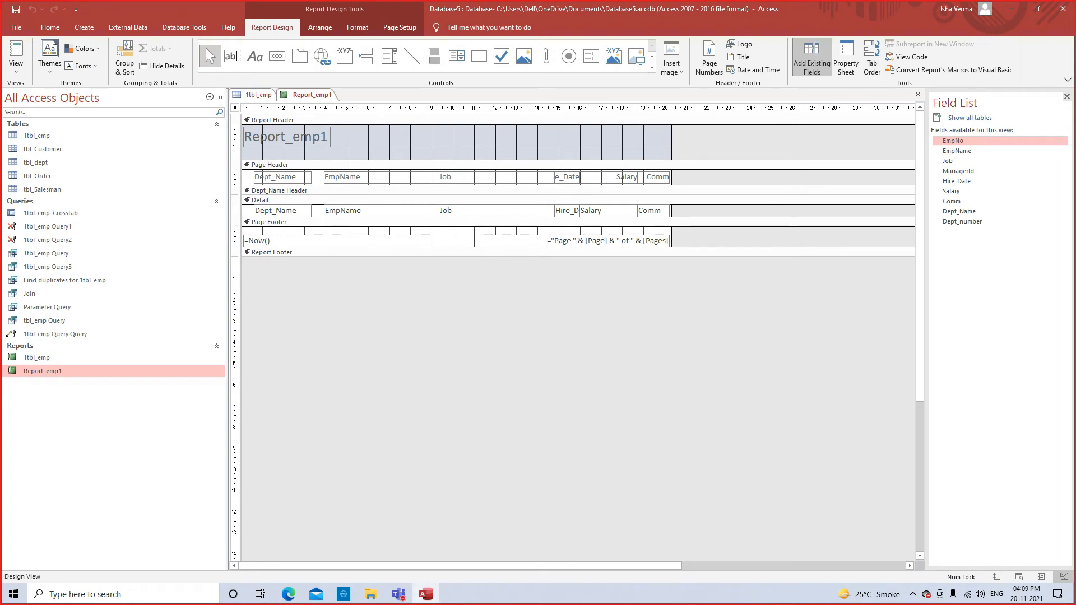
Narrow the Job label in the Page Header and widen the Hire_Date label so its full caption fits.
{"action": "left_click", "coordinate": [446, 177]}
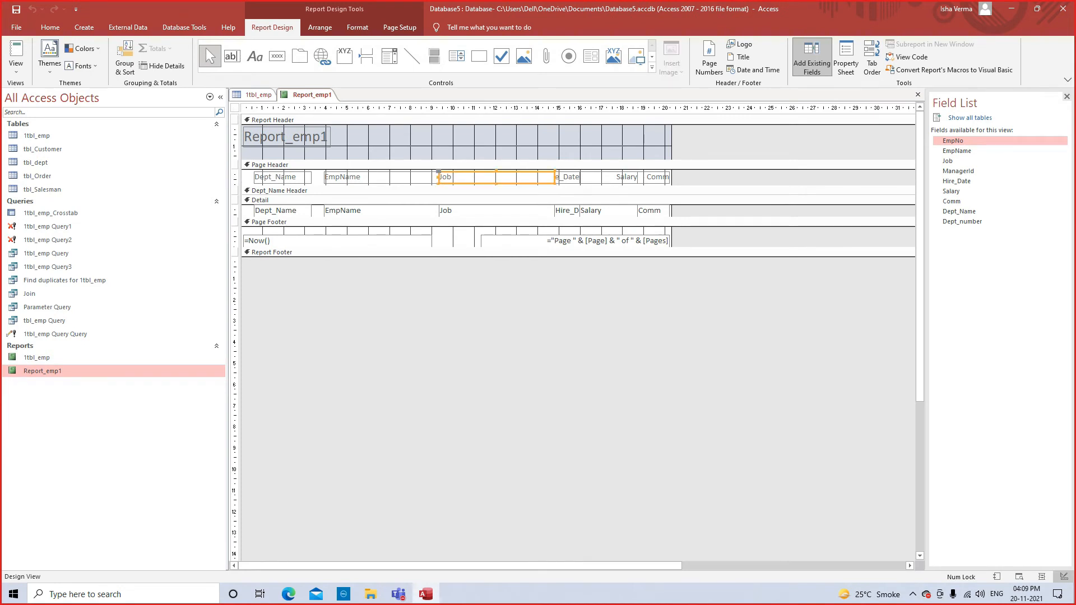
{"action": "key", "text": "shift+Left"}
{"action": "key", "text": "shift+Left"}
{"action": "key", "text": "shift+Left"}
{"action": "key", "text": "shift+Left"}
{"action": "key", "text": "Tab"}
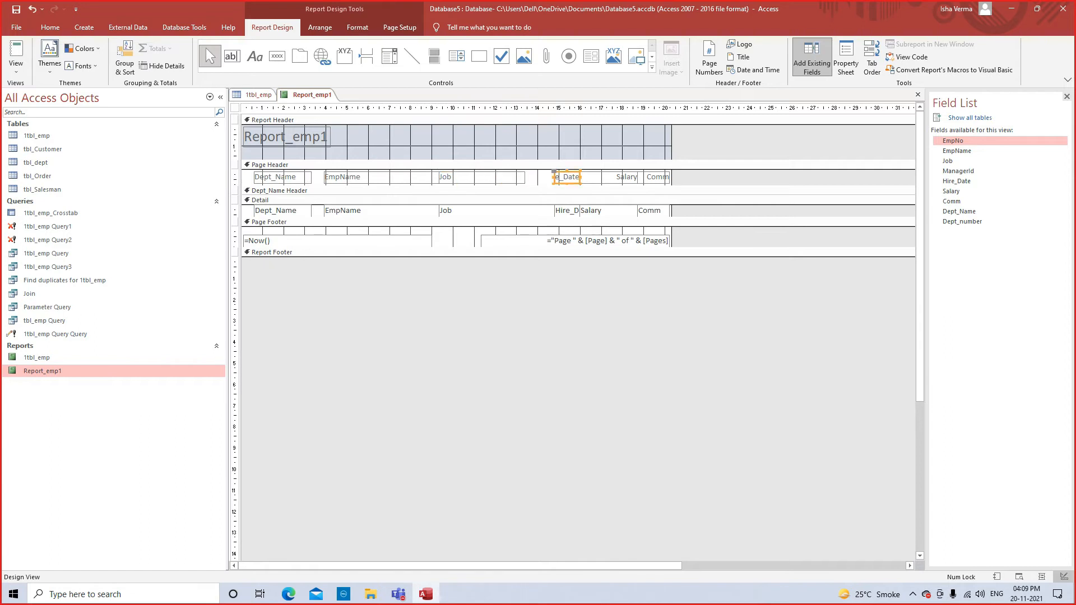
{"action": "left_click_drag", "start_coordinate": [554, 177], "coordinate": [532, 177]}
{"action": "key", "text": "shift+Right"}
{"action": "key", "text": "shift+Right"}
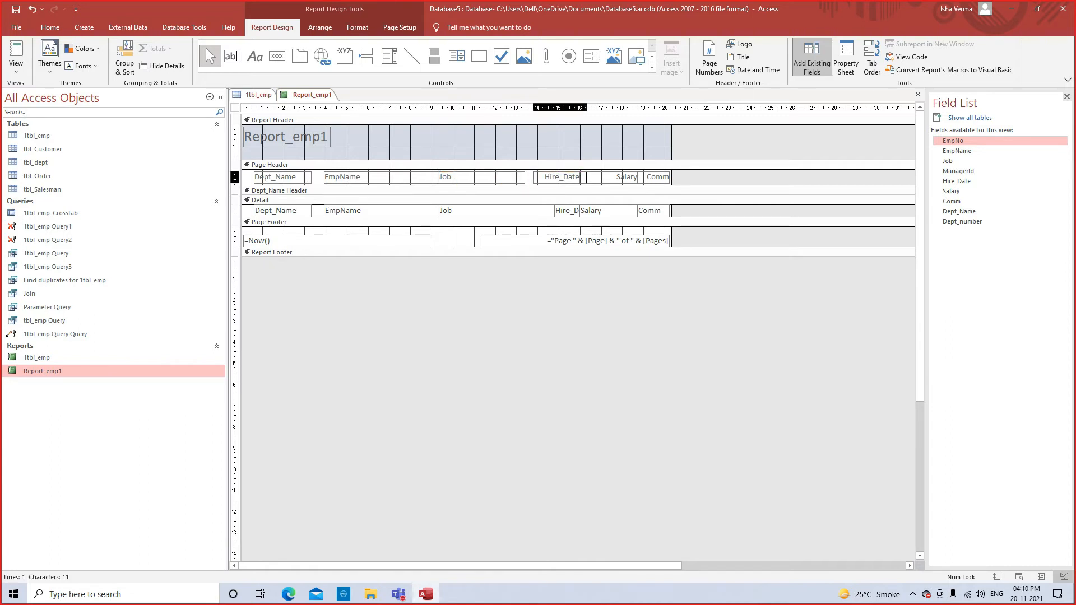
{"action": "key", "text": "Left"}
{"action": "key", "text": "Left"}
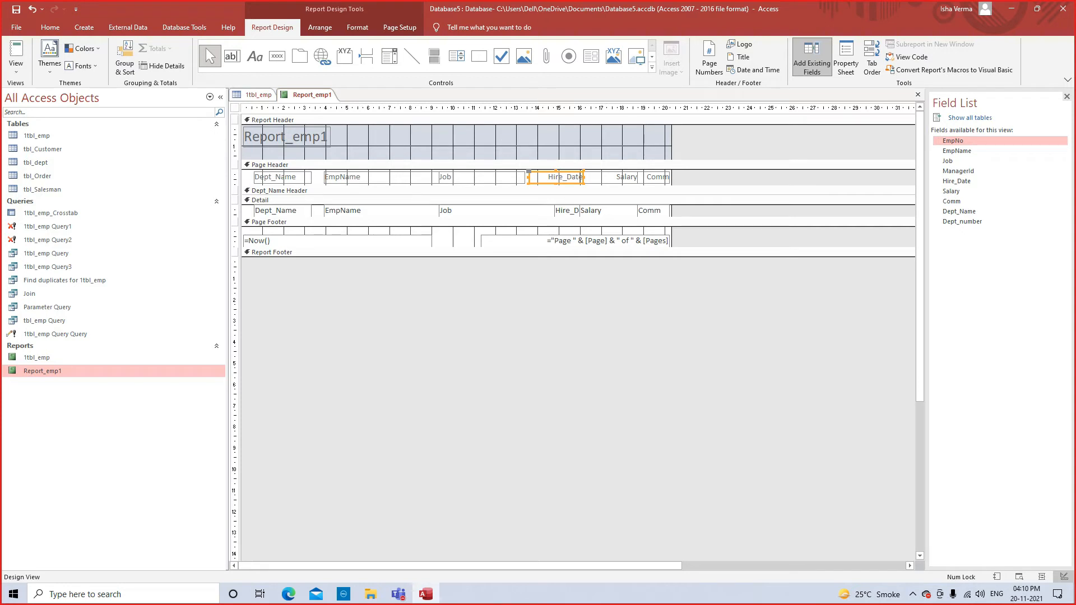
Narrow the Job text box in the Detail section and open the list of theme colors.
{"action": "left_click", "coordinate": [496, 210]}
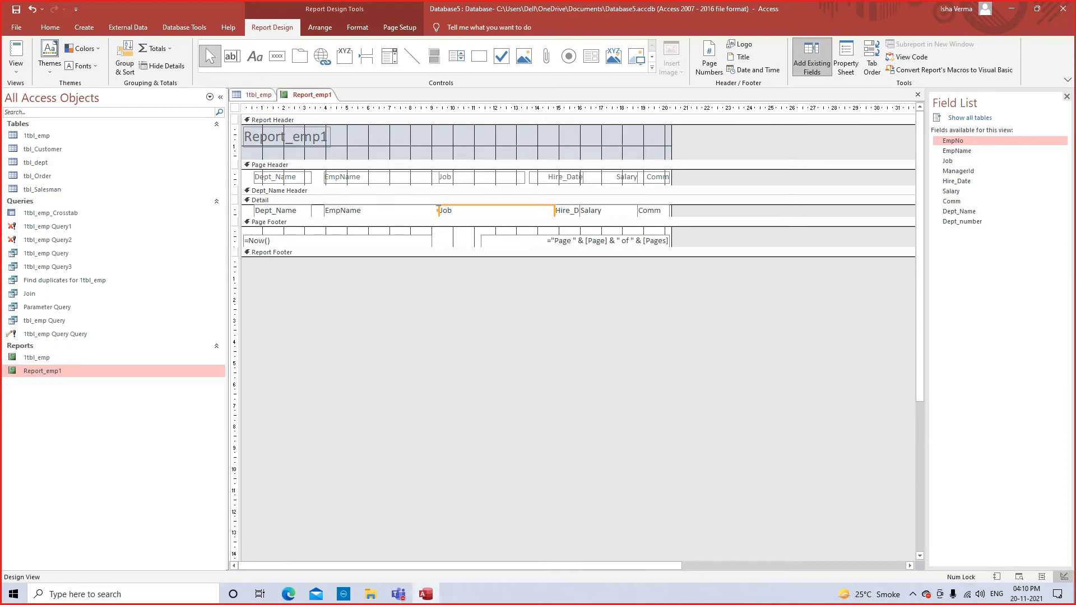
{"action": "left_click_drag", "start_coordinate": [555, 210], "coordinate": [525, 210]}
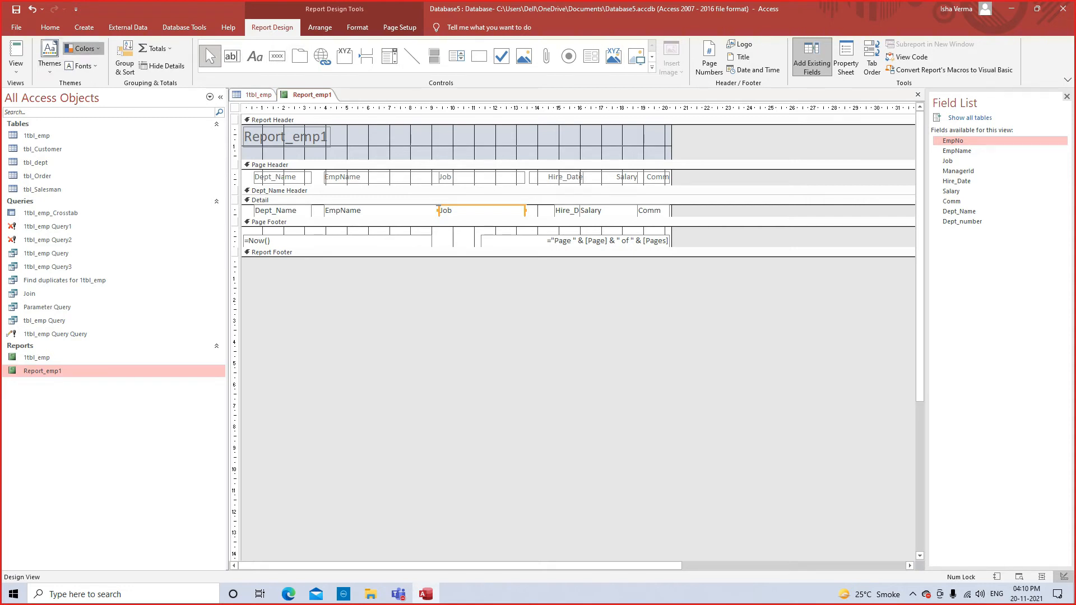
{"action": "left_click", "coordinate": [82, 48]}
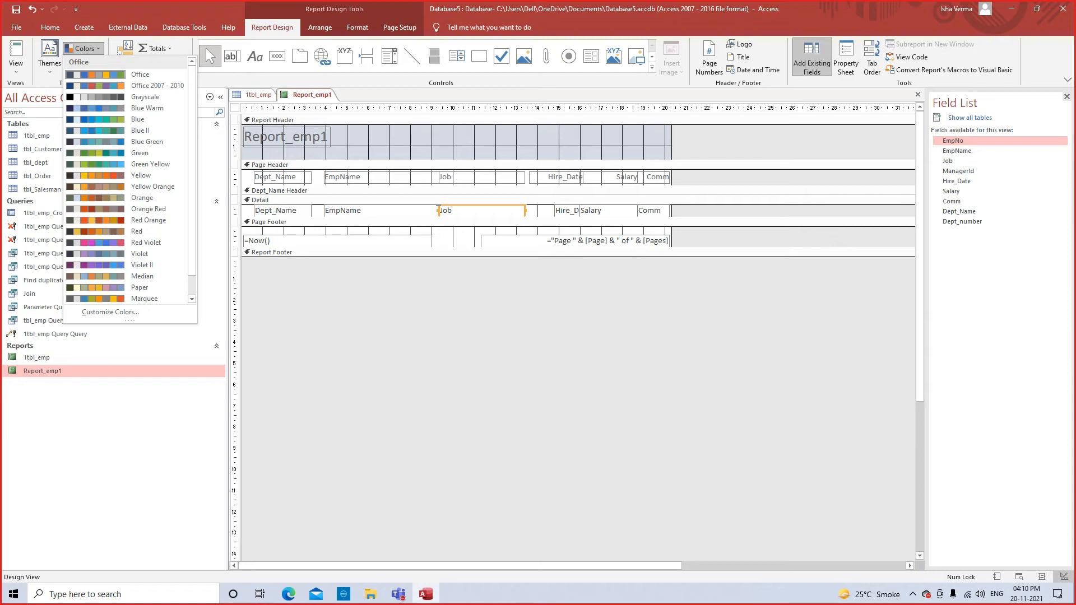
Close Report_emp1 without saving its design changes, and close the 1tbl_emp table.
{"action": "right_click", "coordinate": [306, 95]}
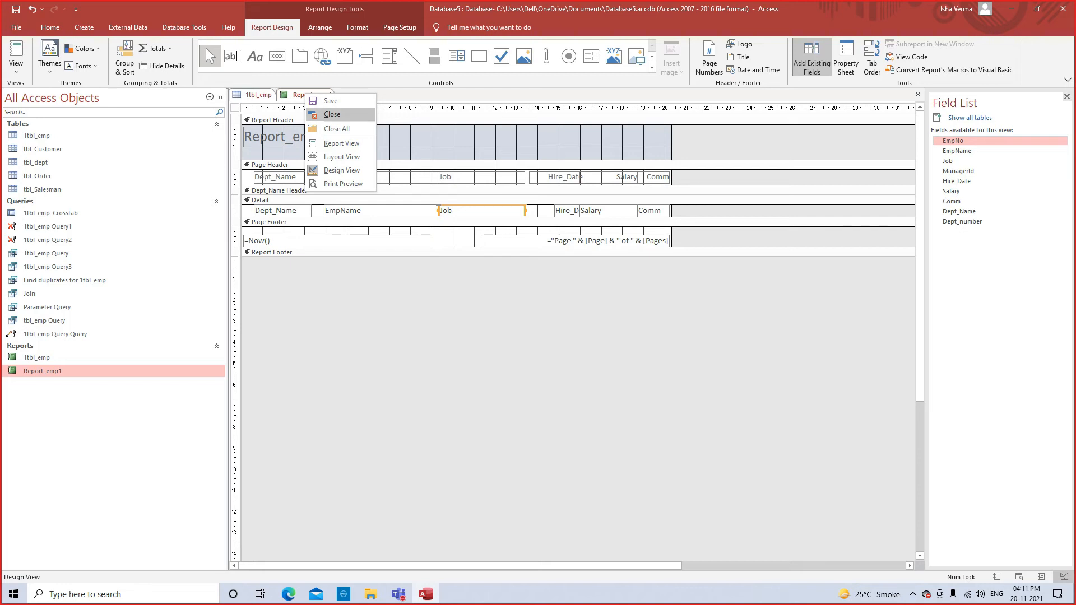
{"action": "left_click", "coordinate": [332, 114]}
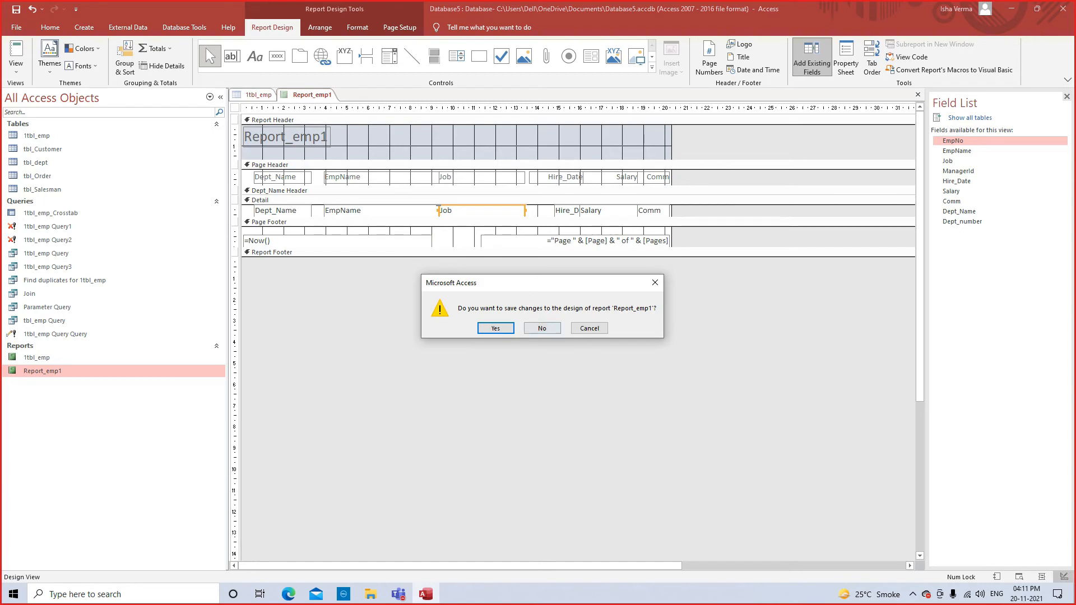
{"action": "left_click", "coordinate": [542, 328]}
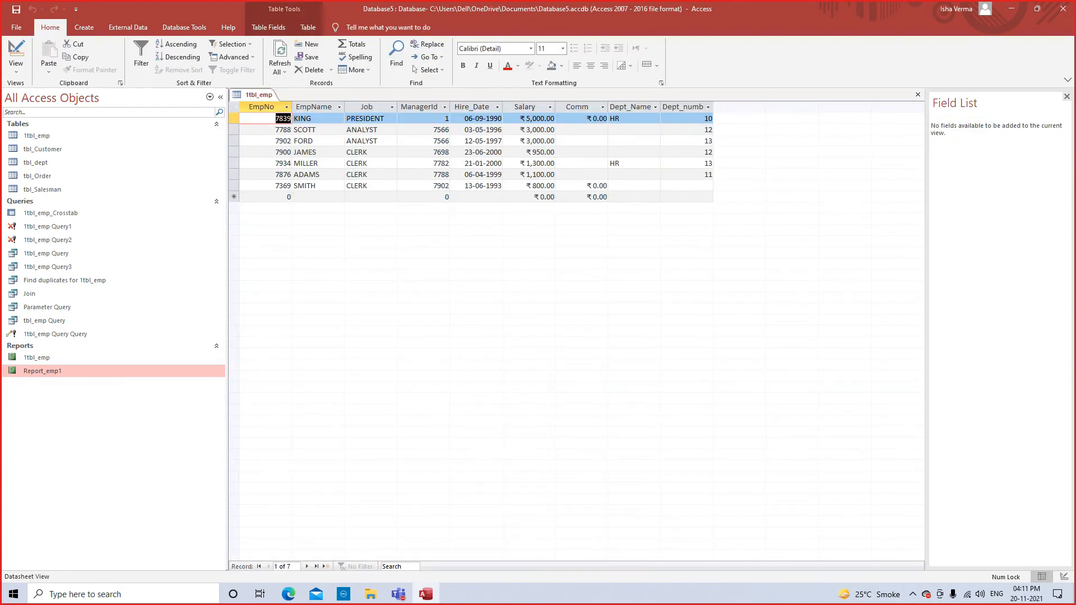
{"action": "right_click", "coordinate": [259, 95]}
{"action": "left_click", "coordinate": [302, 115]}
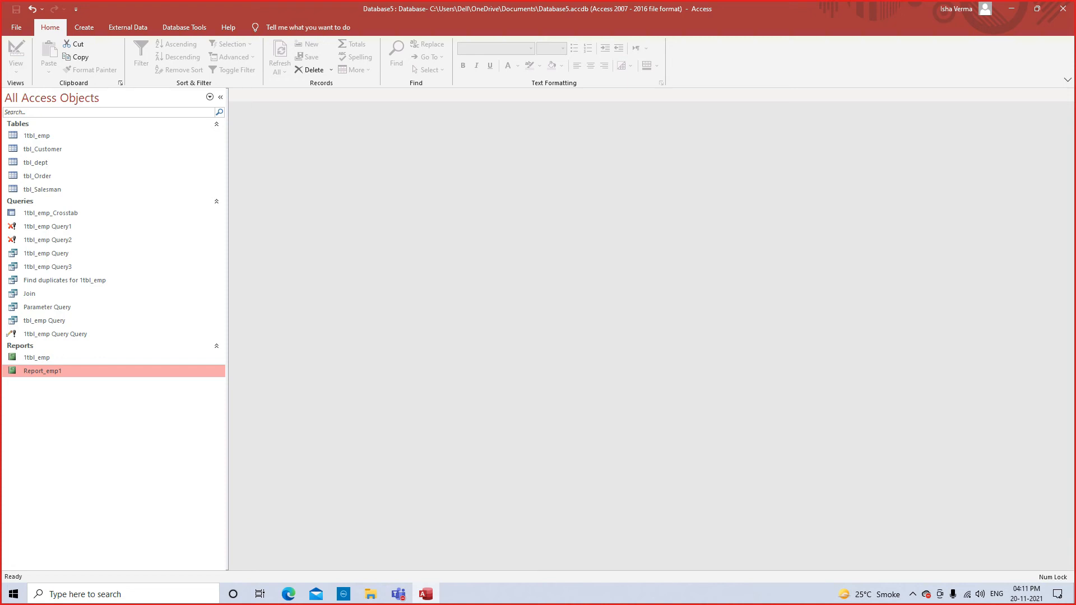
Reopen Report_emp1 in Design View, checking it once in Report View.
{"action": "right_click", "coordinate": [88, 371]}
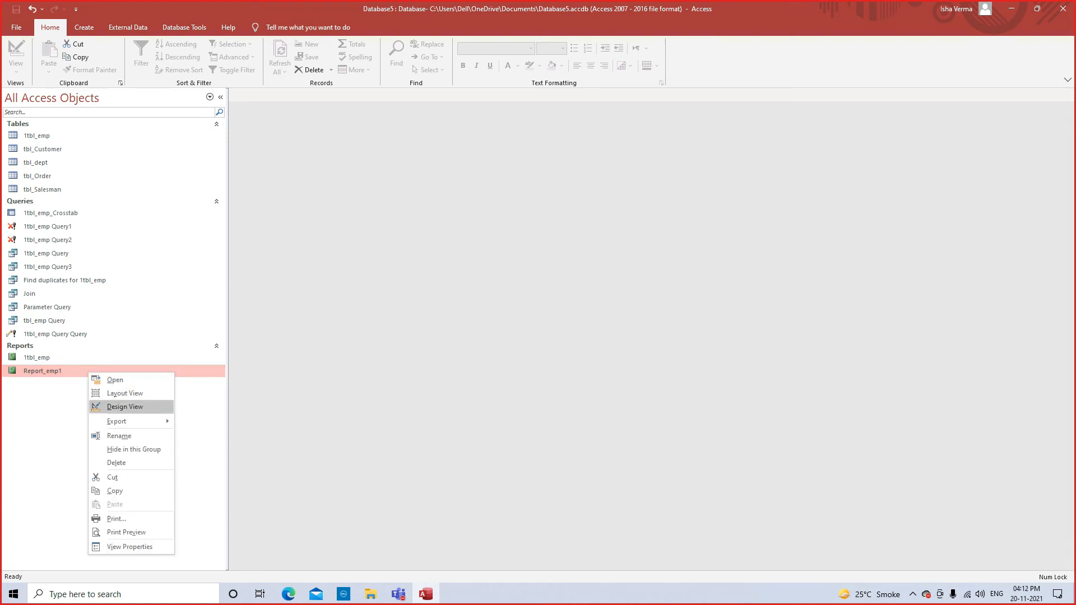
{"action": "left_click", "coordinate": [124, 406]}
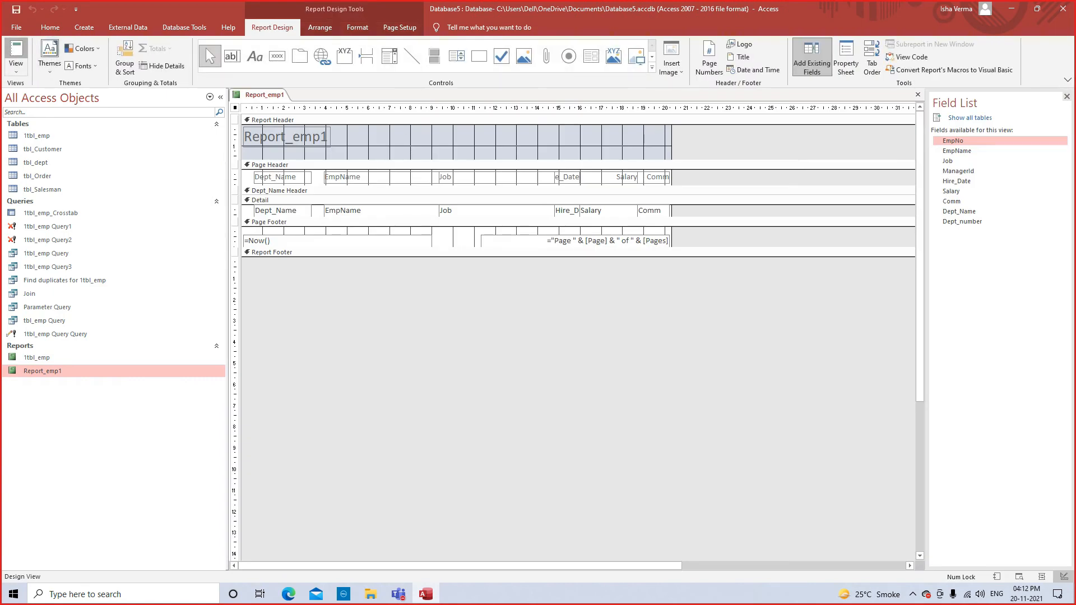
{"action": "left_click", "coordinate": [15, 56]}
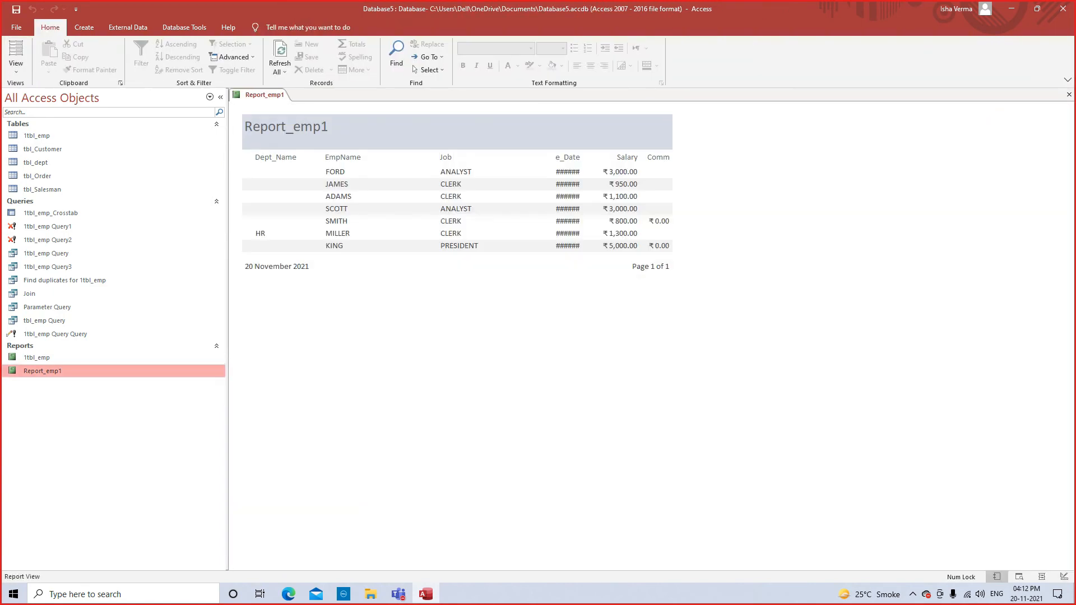
{"action": "right_click", "coordinate": [100, 371]}
{"action": "left_click", "coordinate": [125, 404]}
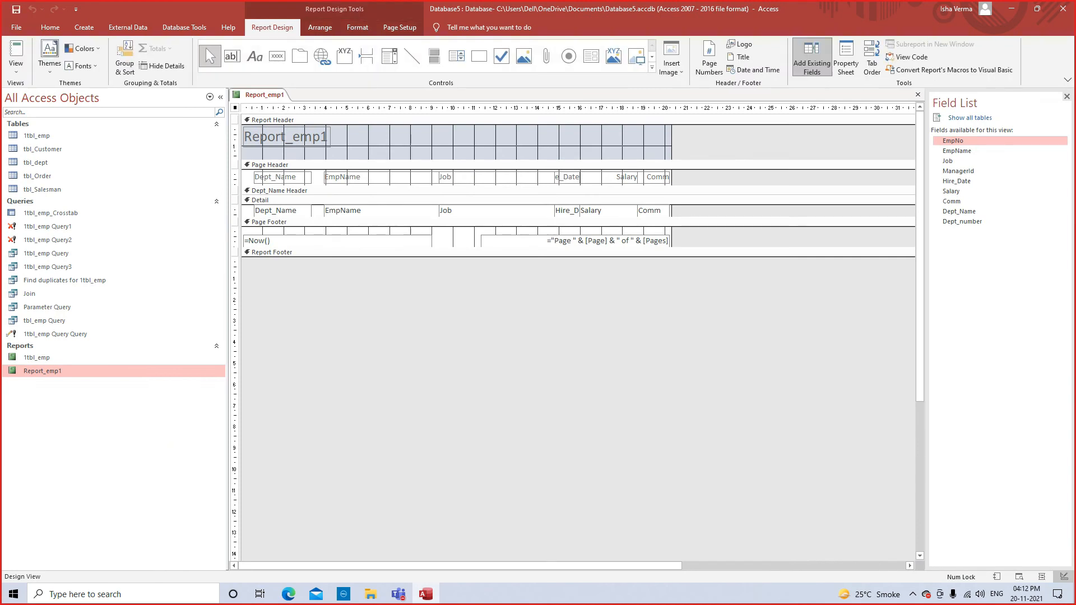
Narrow the Job label and widen the Hire_Date label in the Page Header, and show Report_emp1 in Report View.
{"action": "left_click", "coordinate": [496, 176]}
{"action": "left_click", "coordinate": [567, 177]}
{"action": "left_click_drag", "start_coordinate": [554, 177], "coordinate": [521, 178]}
{"action": "left_click", "coordinate": [496, 177]}
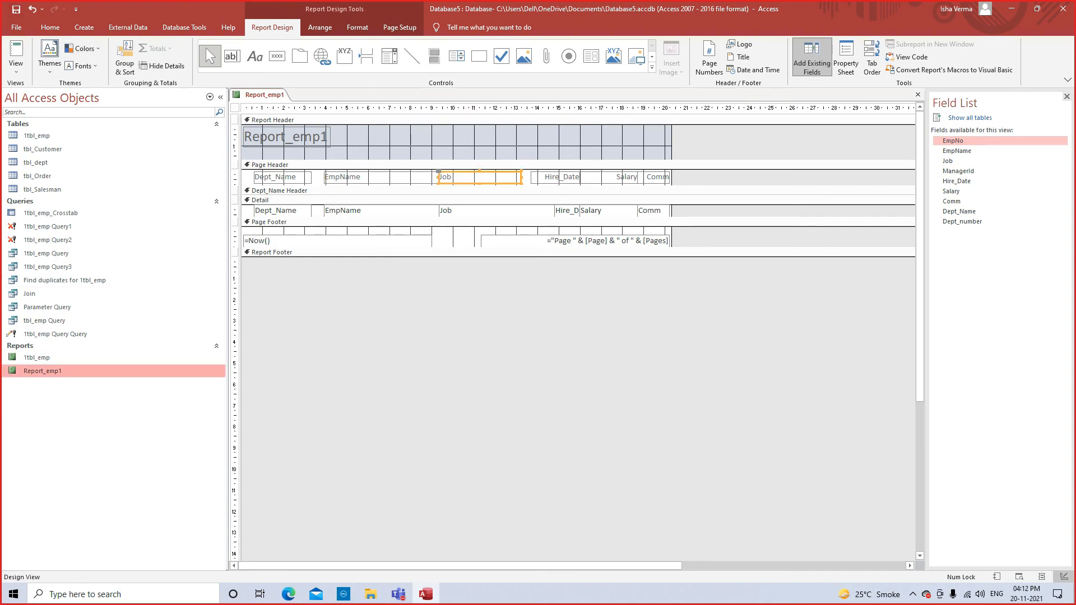
{"action": "right_click", "coordinate": [132, 368]}
{"action": "left_click", "coordinate": [146, 381]}
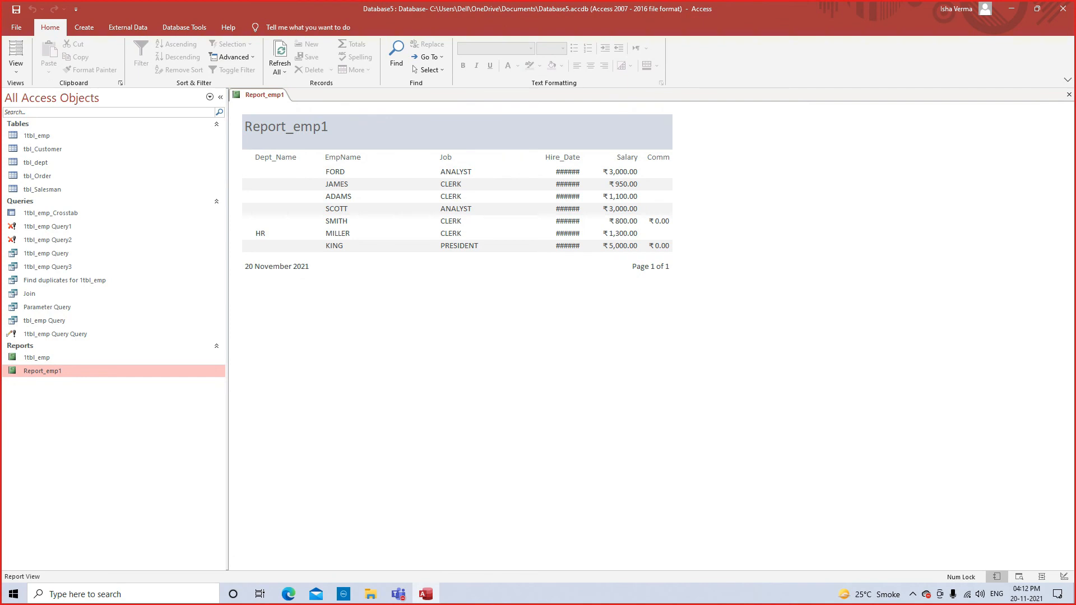
Widen the Hire_Date text box in the Detail section to fit full dates, and check it in Report View.
{"action": "left_click", "coordinate": [16, 66]}
{"action": "left_click", "coordinate": [34, 163]}
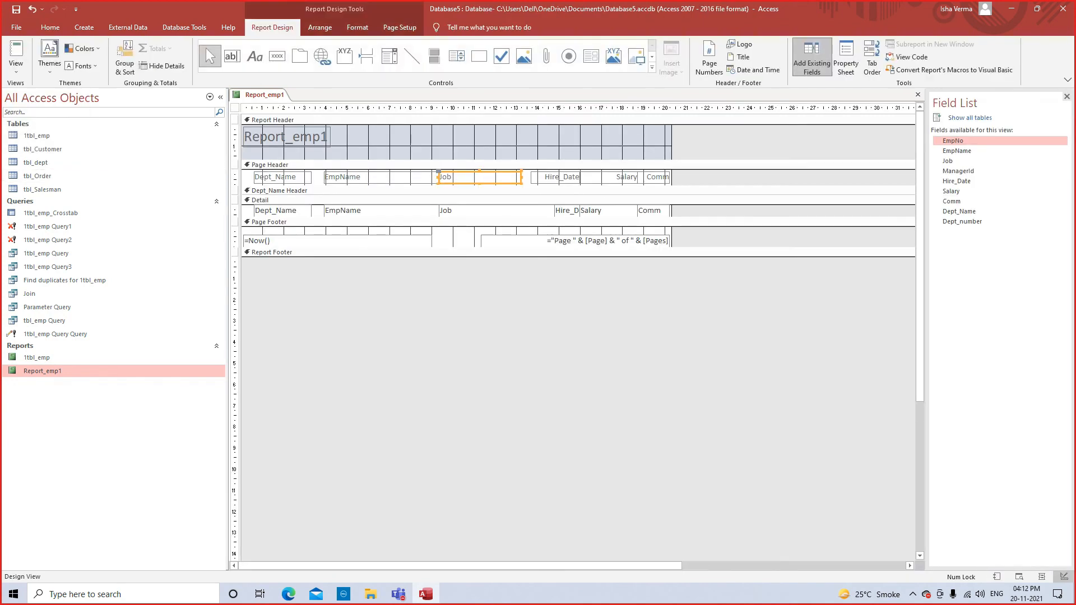
{"action": "left_click", "coordinate": [563, 211]}
{"action": "left_click_drag", "start_coordinate": [554, 211], "coordinate": [527, 211]}
{"action": "left_click", "coordinate": [16, 53]}
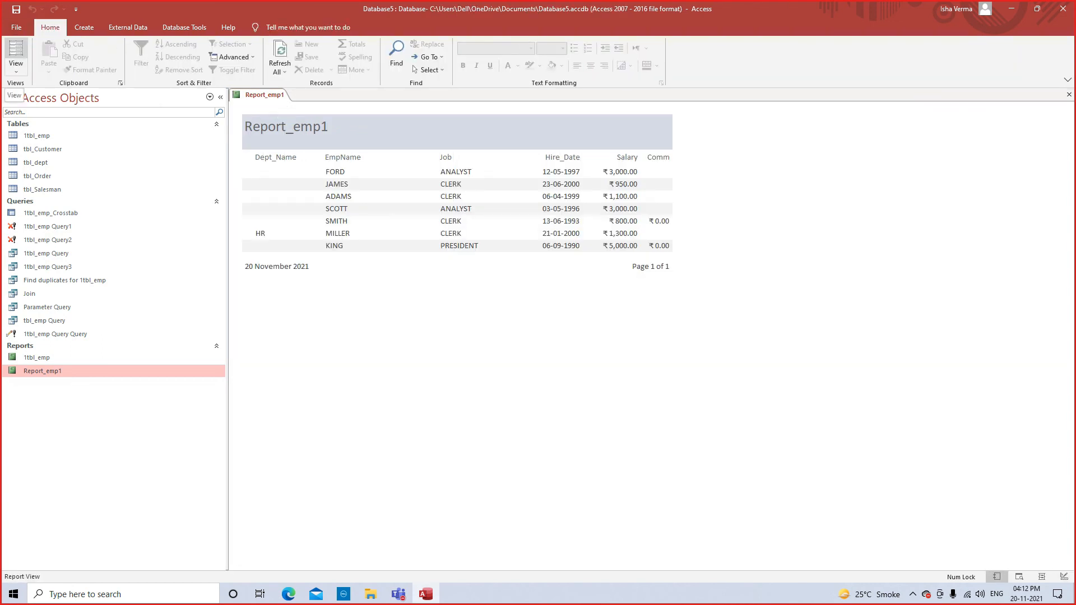
Return Report_emp1 to Design View, close it and save the changes to its design.
{"action": "left_click", "coordinate": [15, 66]}
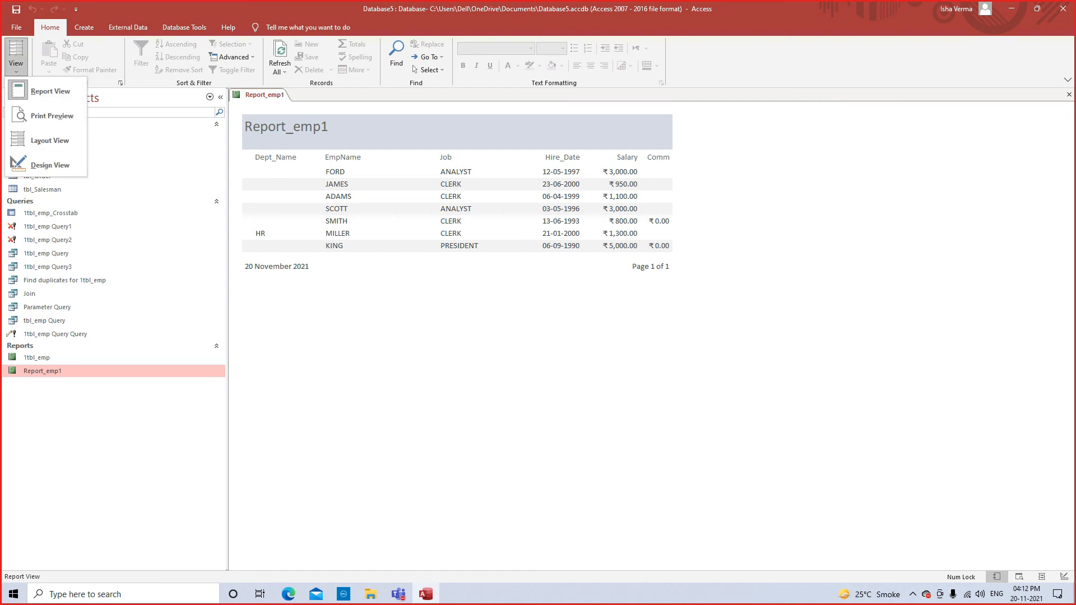
{"action": "left_click", "coordinate": [18, 163]}
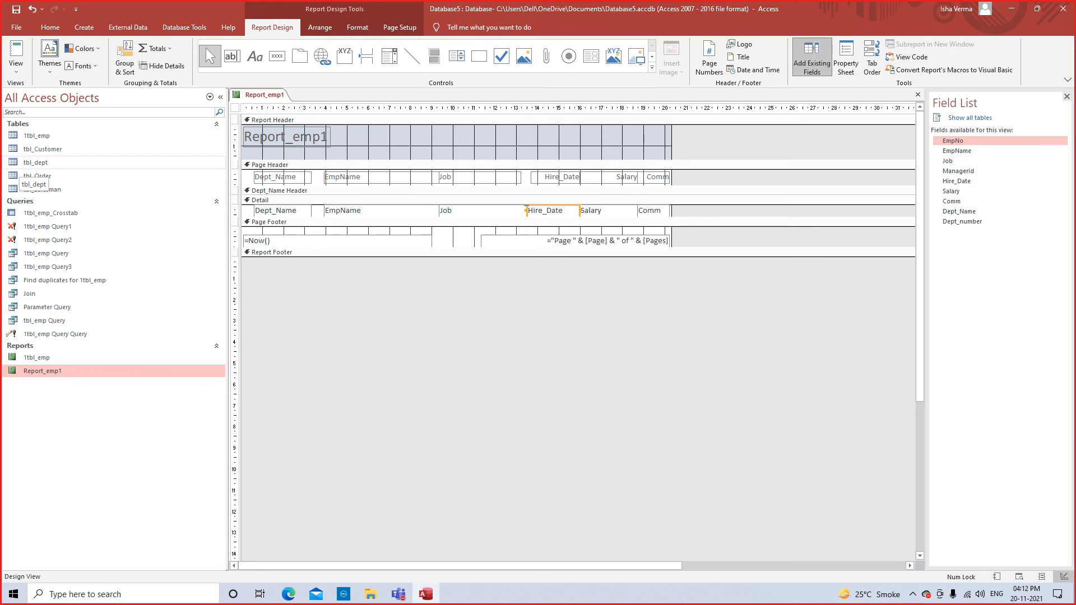
{"action": "left_click", "coordinate": [39, 138]}
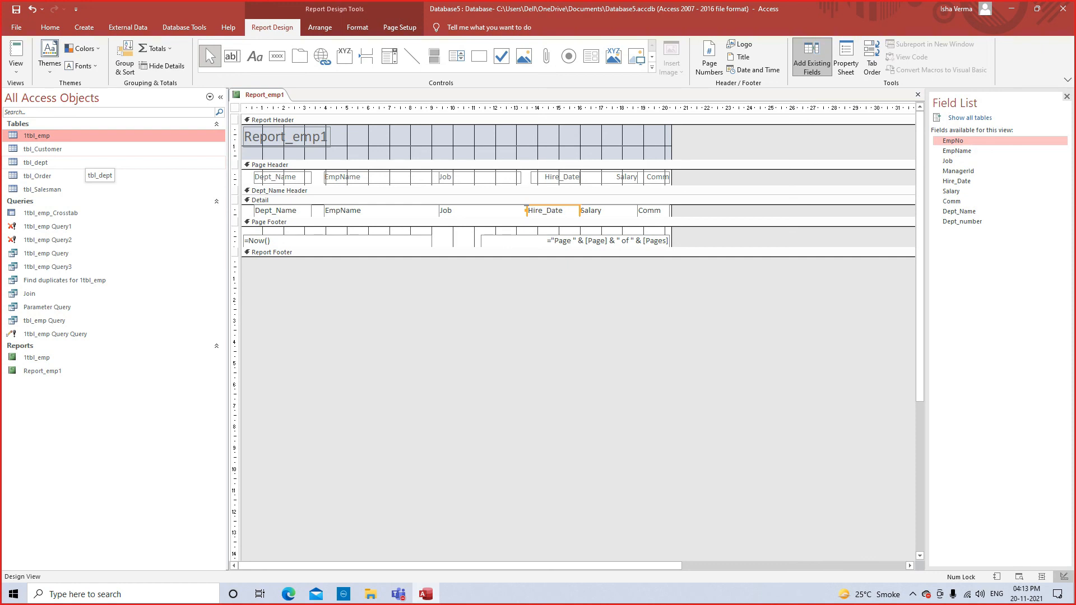
{"action": "right_click", "coordinate": [248, 101]}
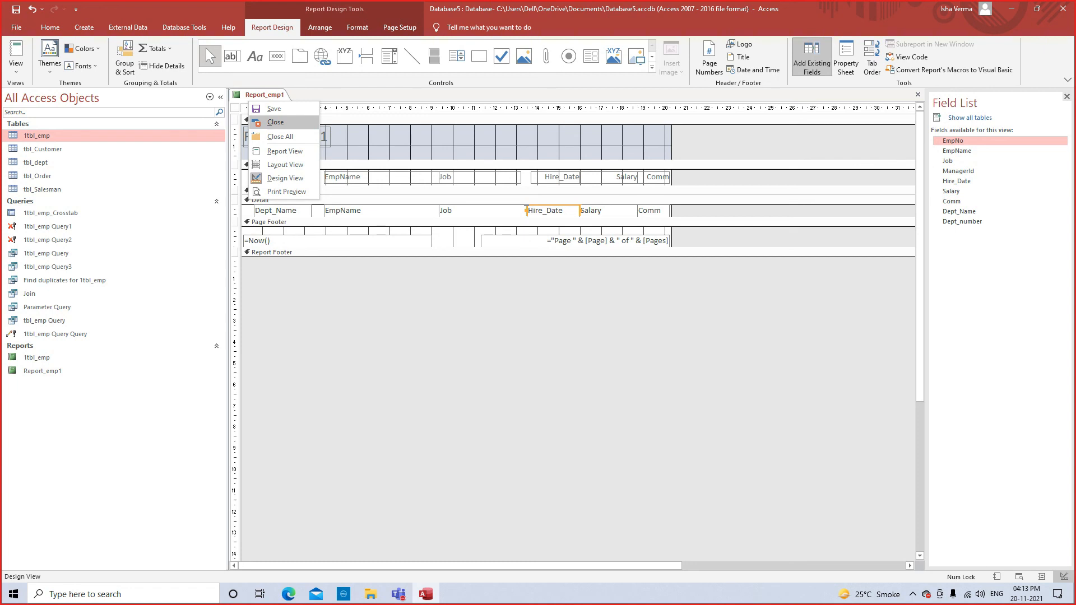
{"action": "left_click", "coordinate": [275, 122]}
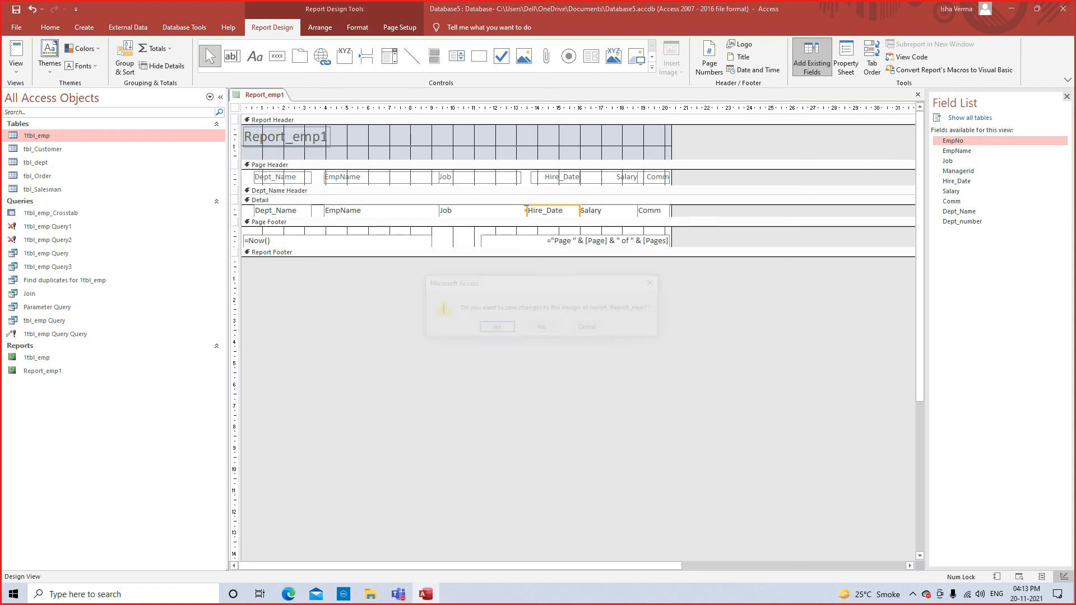
{"action": "left_click", "coordinate": [497, 327]}
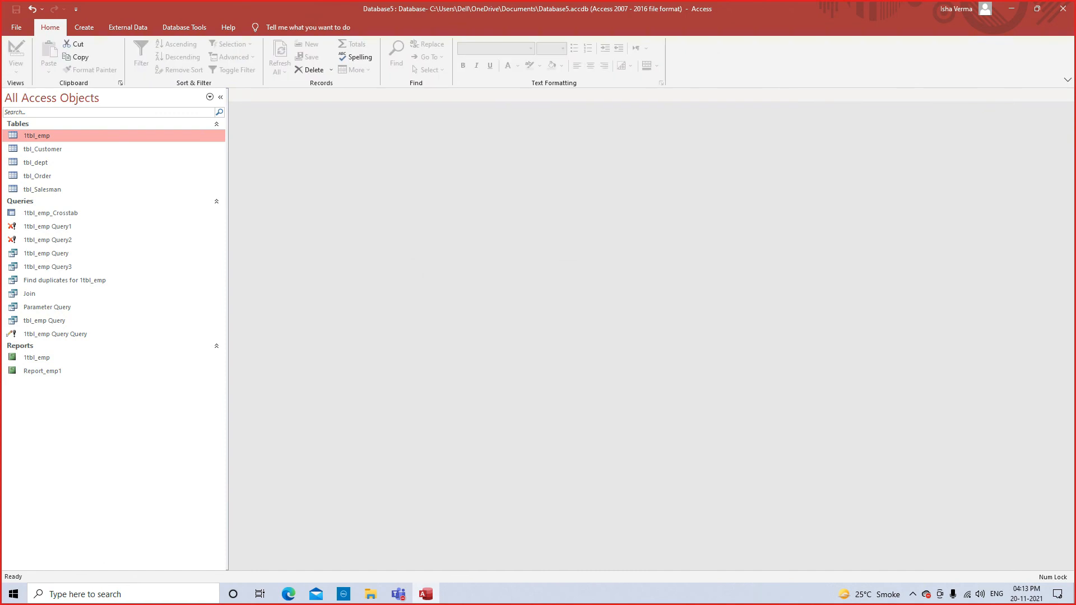